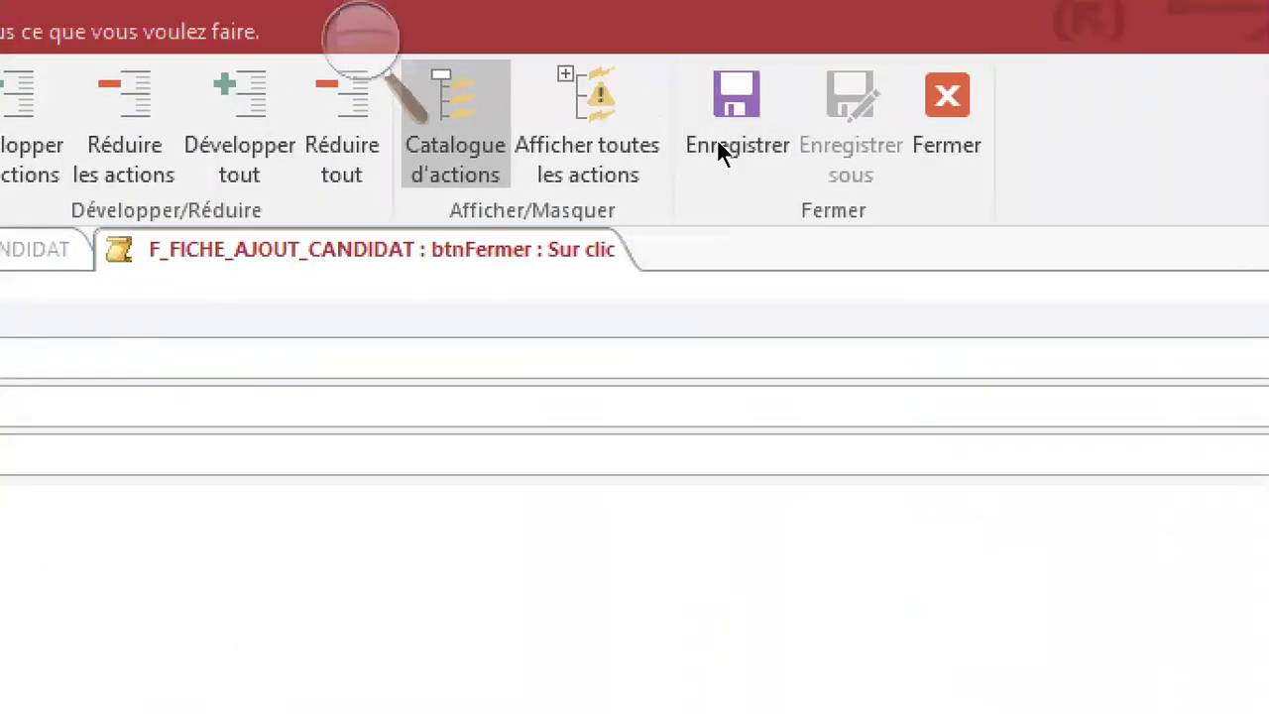
Close the btnFermer macro, display F_FICHE_AJOUT_CANDIDAT in form view, and close the form without adding a candidate.
click(947, 109)
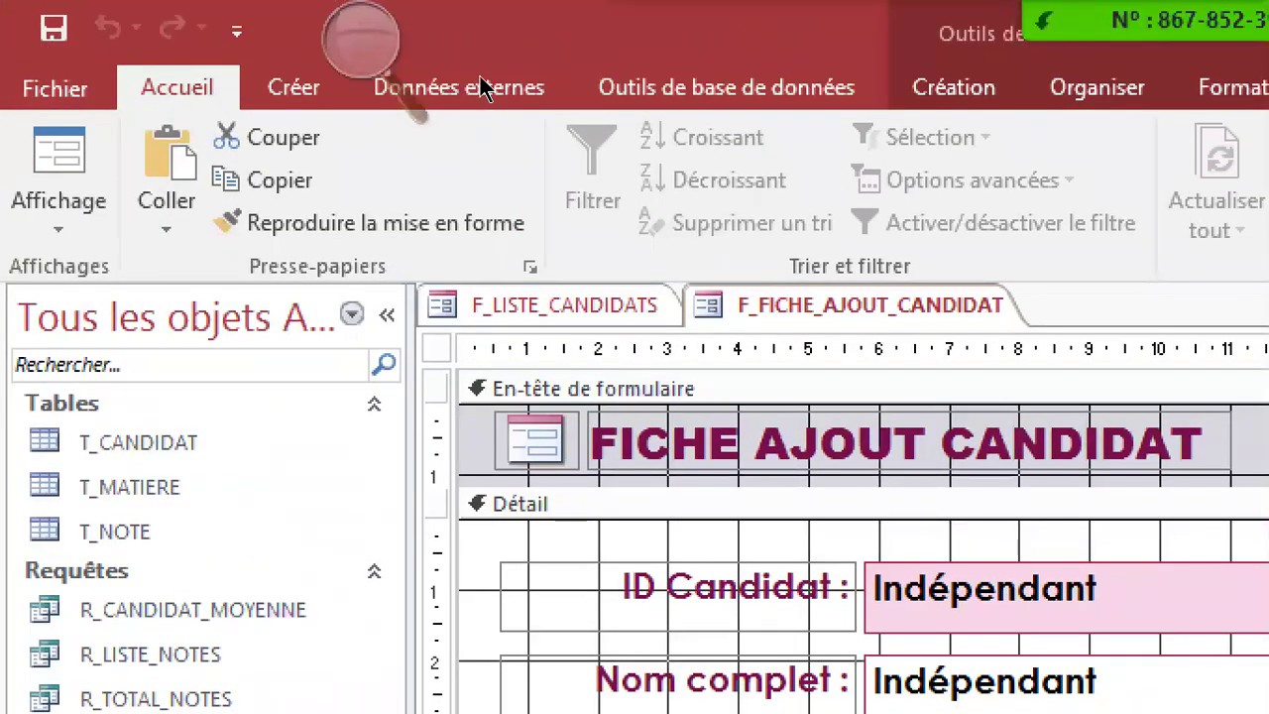
right_click(912, 302)
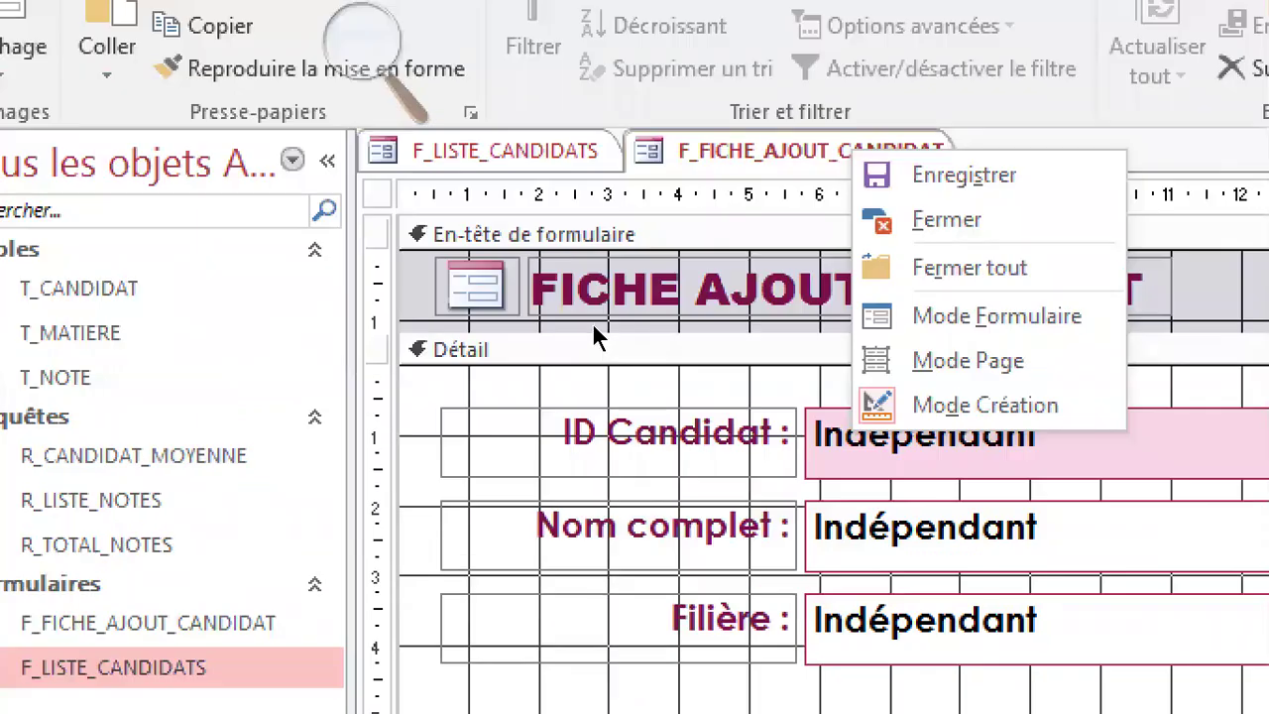
click(1098, 470)
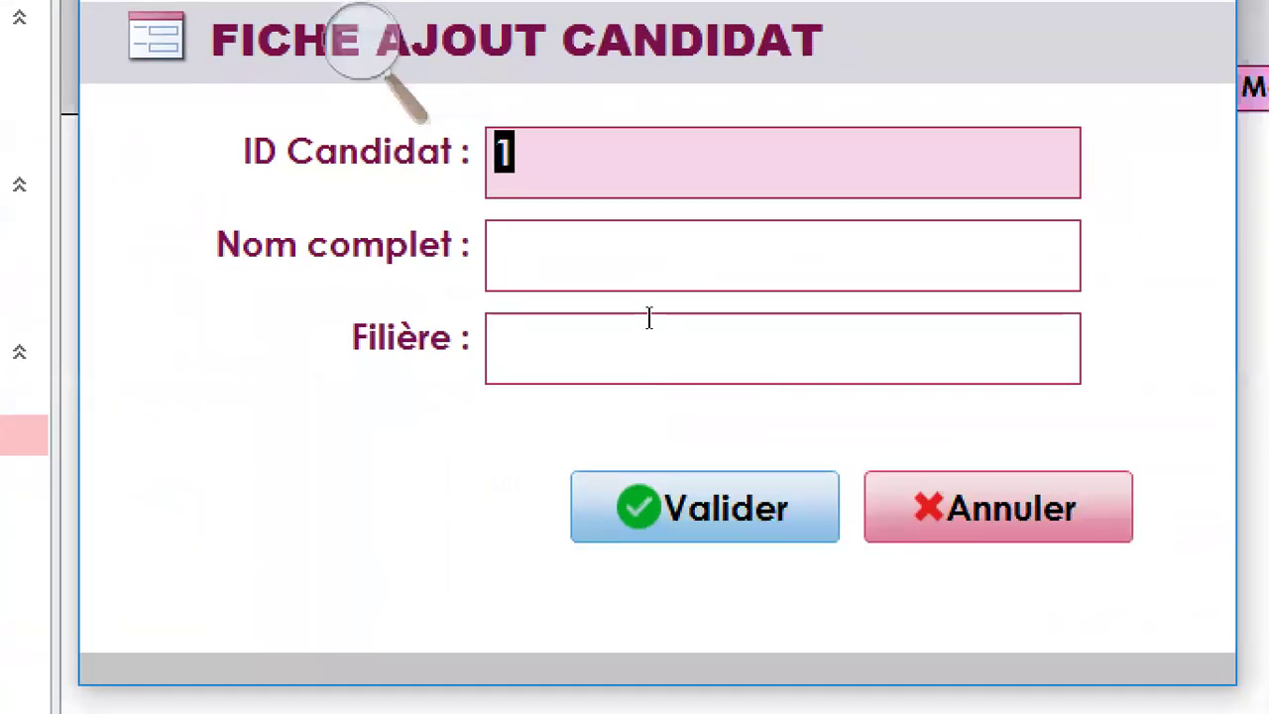
key(Escape)
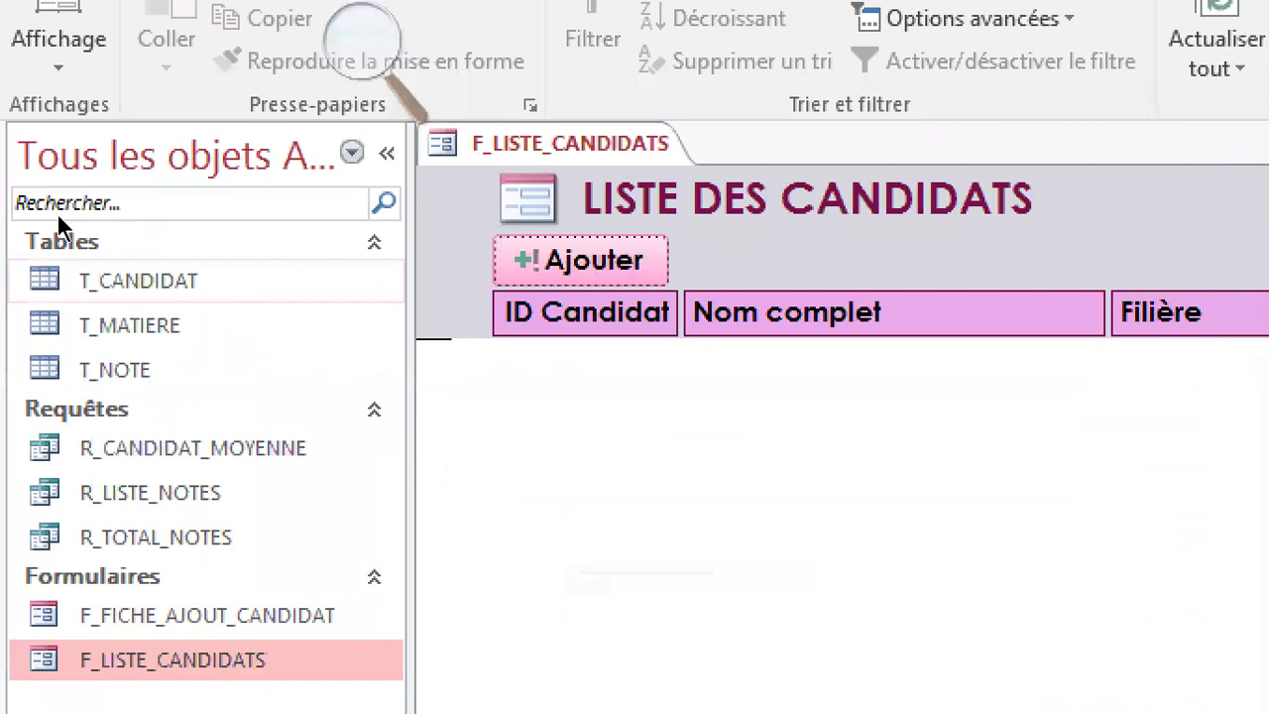
Open the T_CANDIDAT table to check its records, and close it again.
right_click(136, 280)
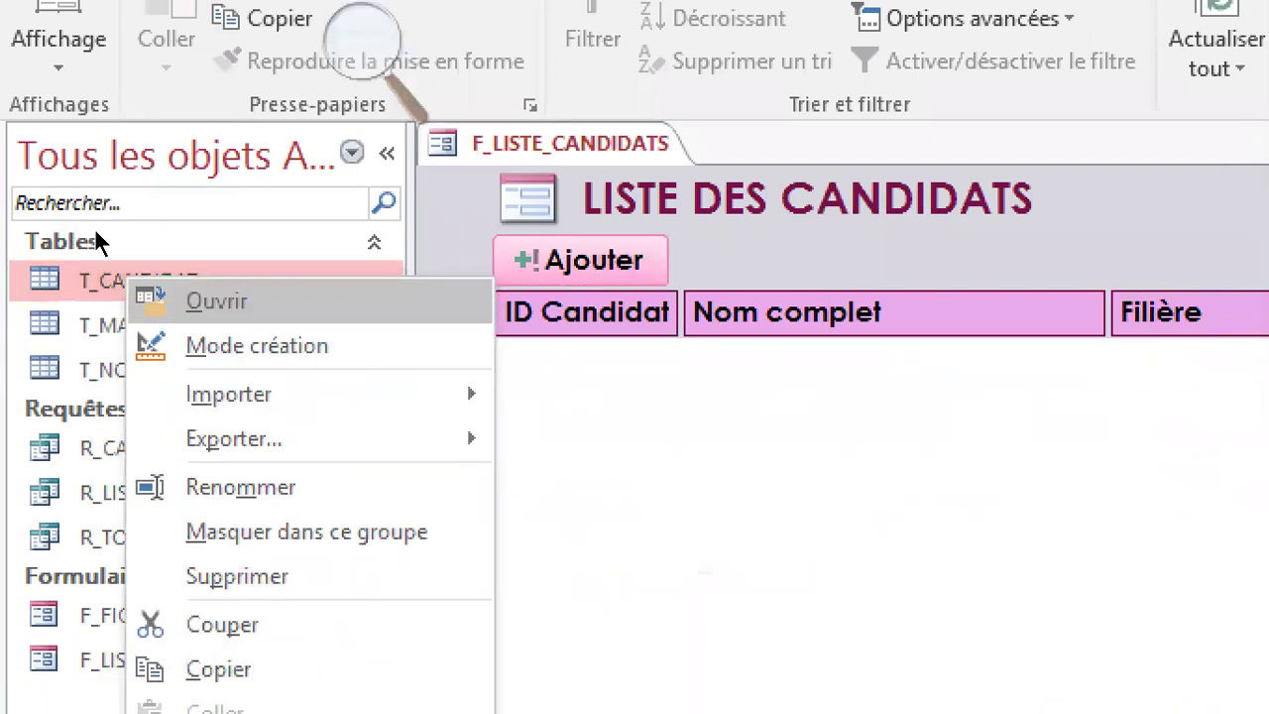
click(139, 287)
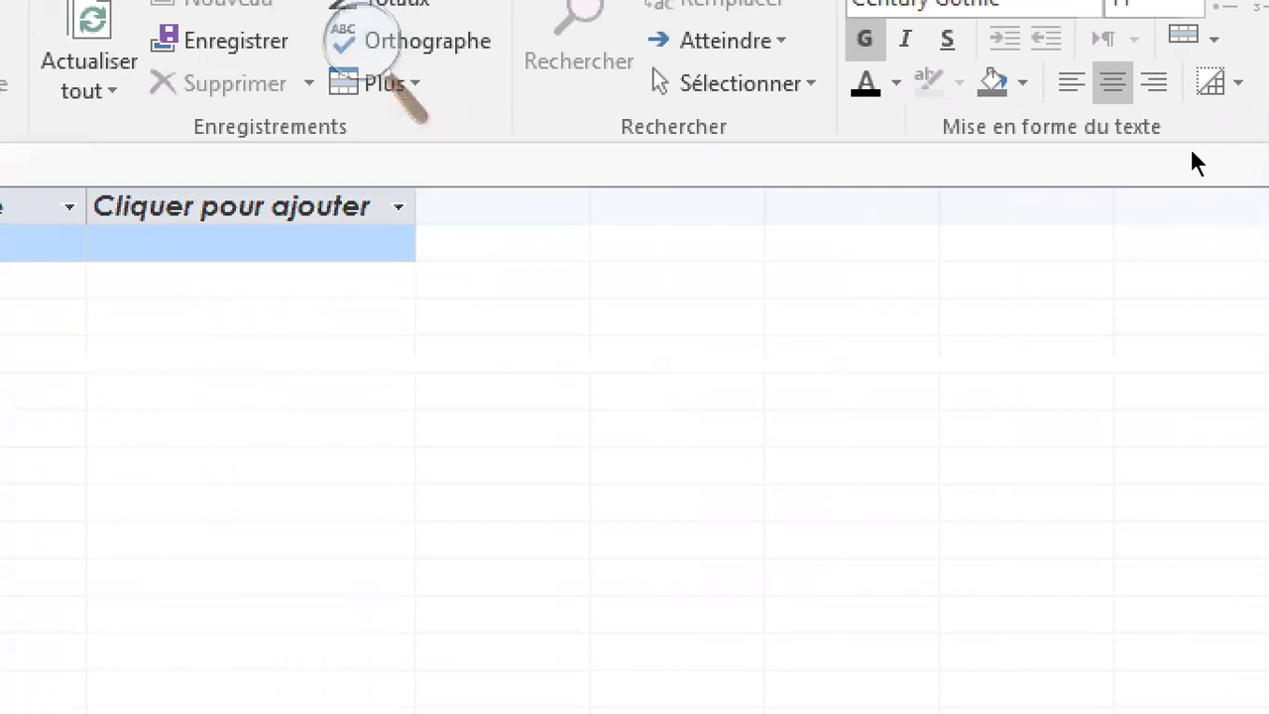
click(809, 113)
click(809, 113)
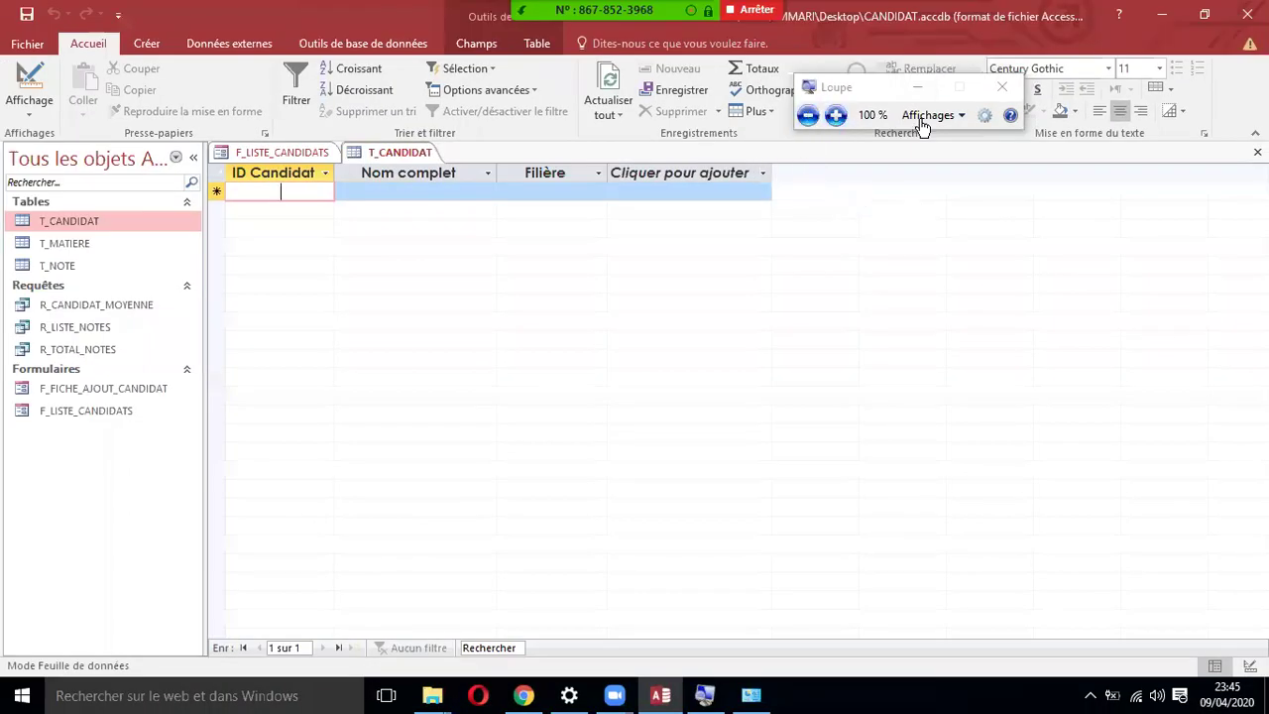
click(1257, 152)
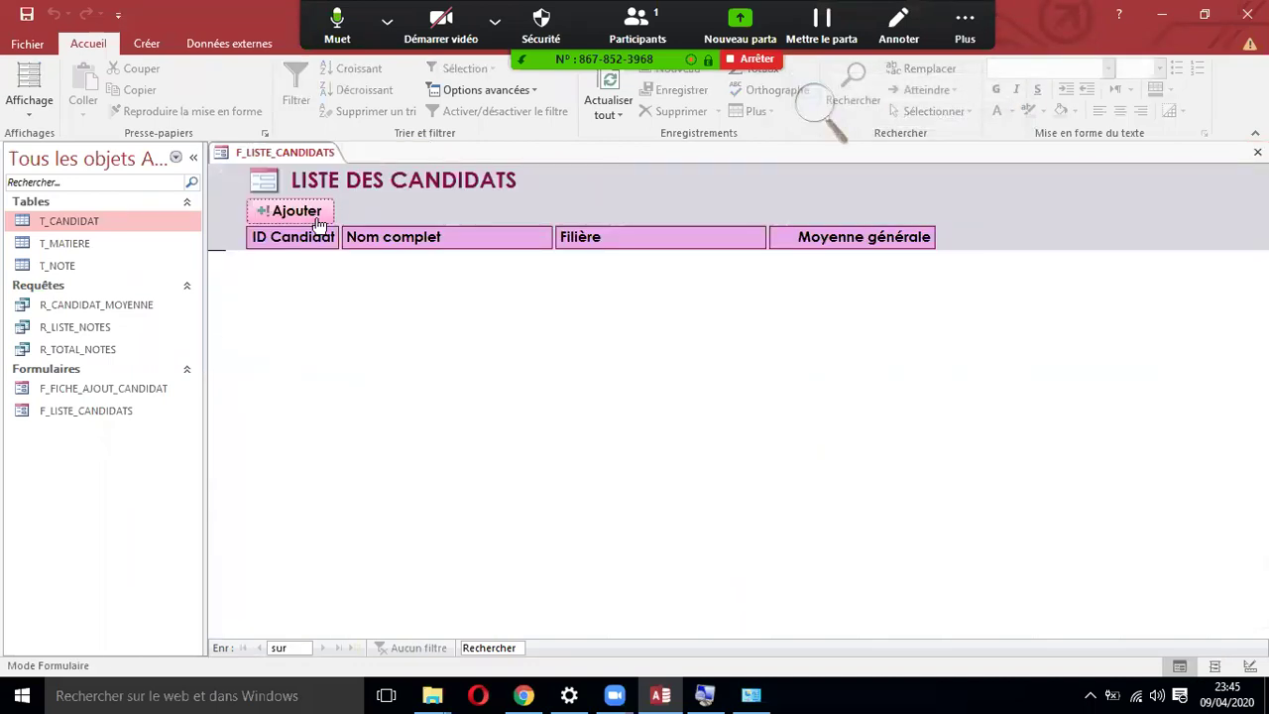
Open the add-candidate form from the candidate list and switch it to design view.
key(super+plus)
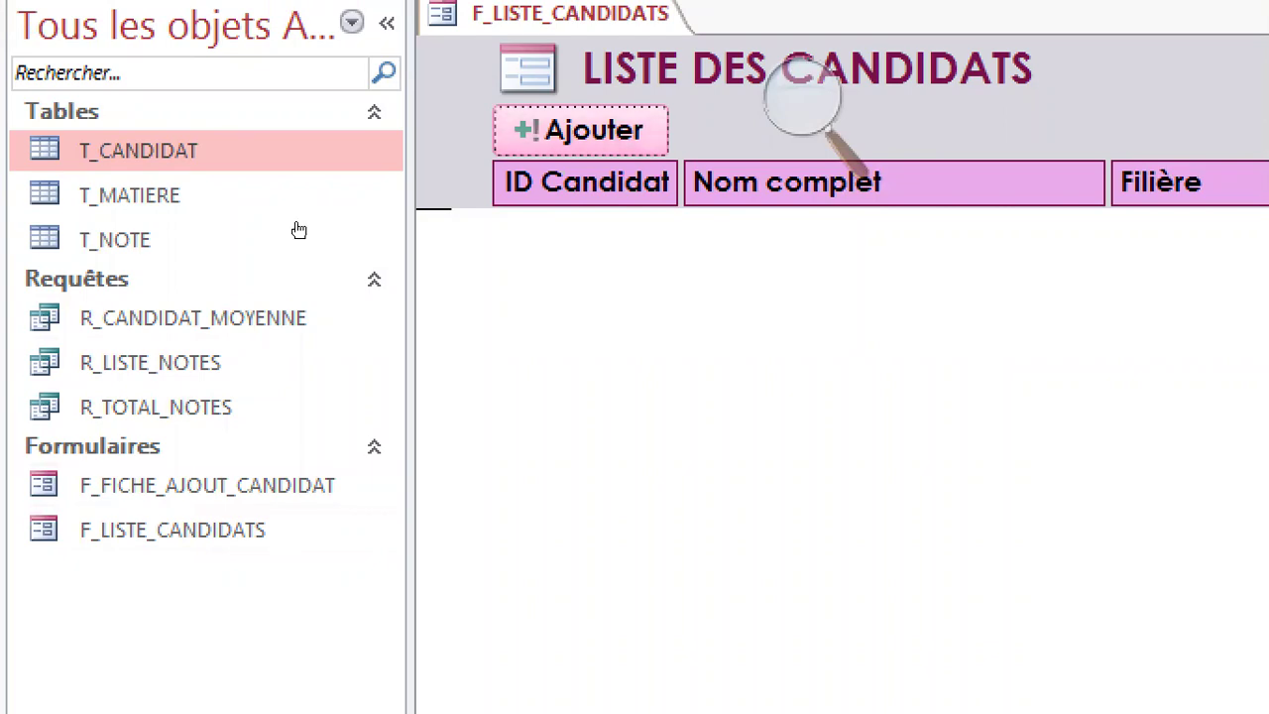
click(581, 130)
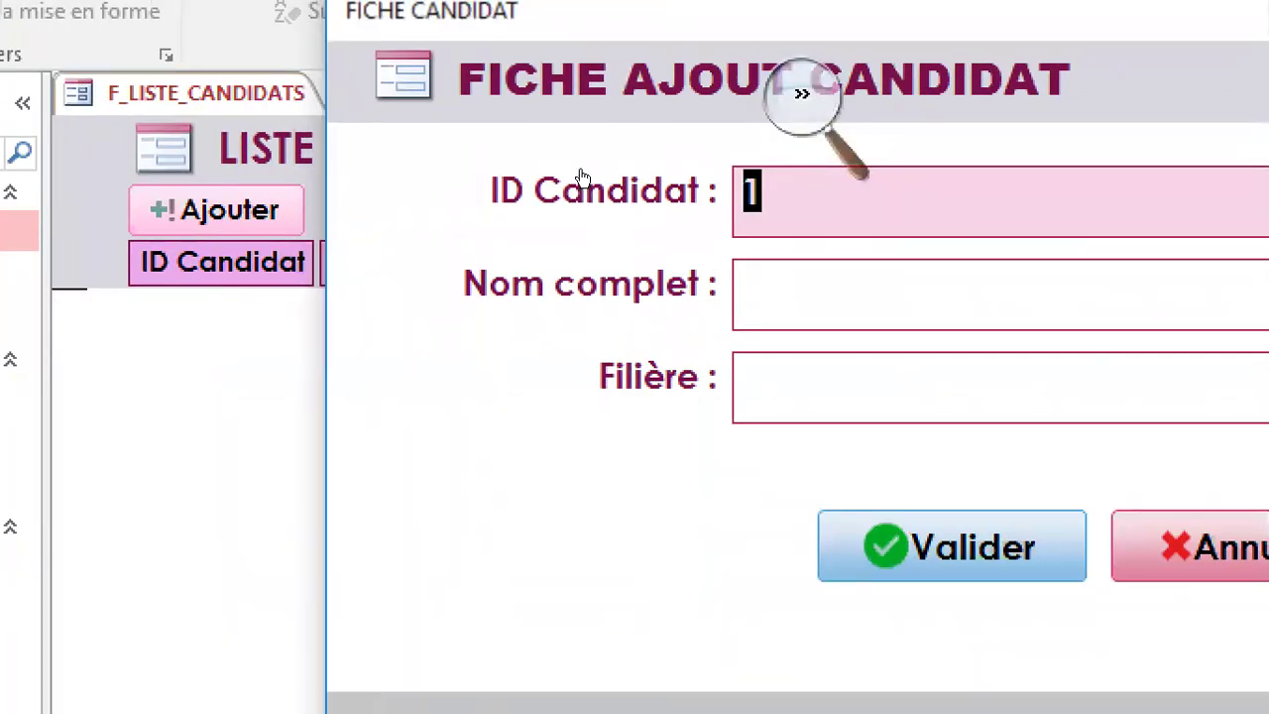
key(super+minus)
drag(602, 149, 1036, 395)
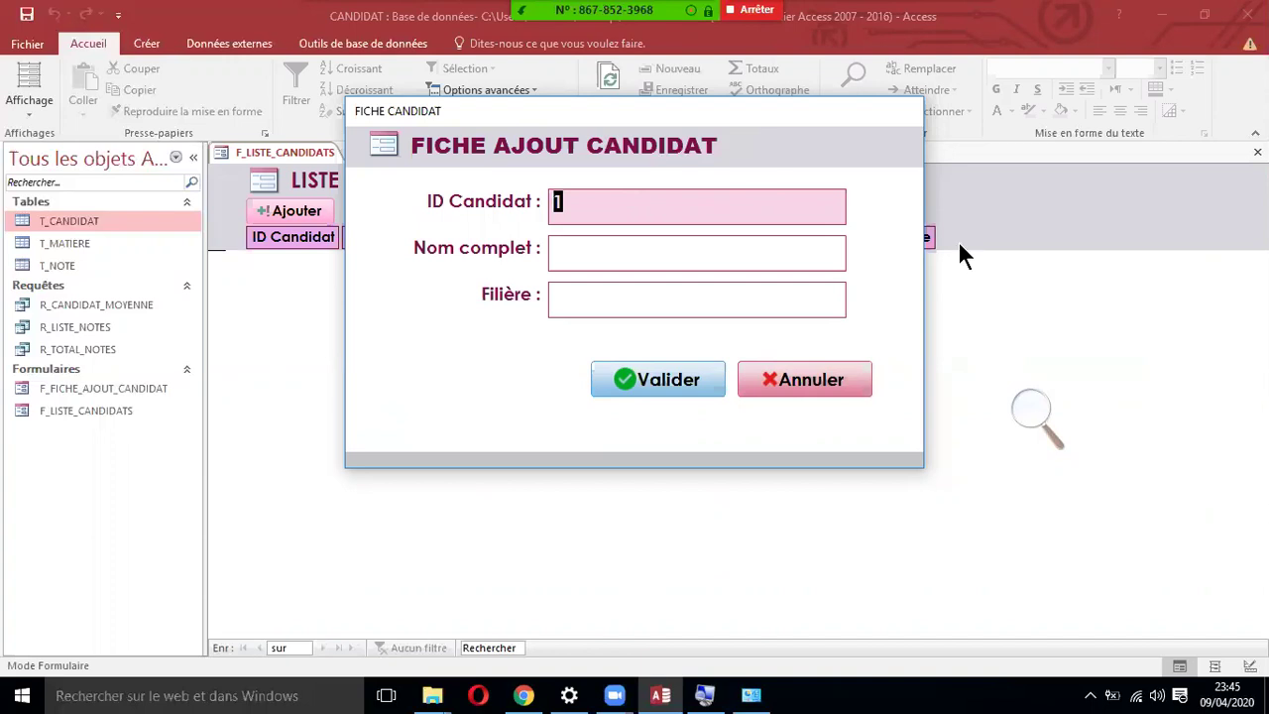
click(1035, 415)
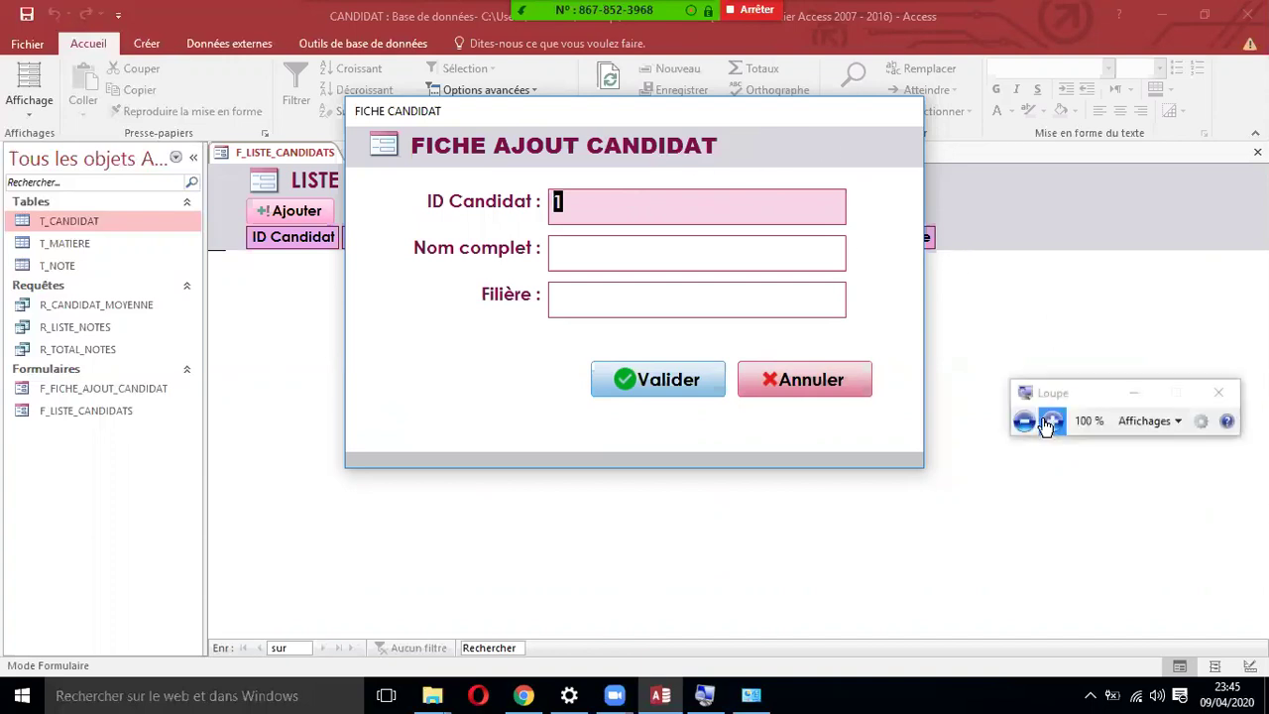
click(1049, 424)
right_click(734, 159)
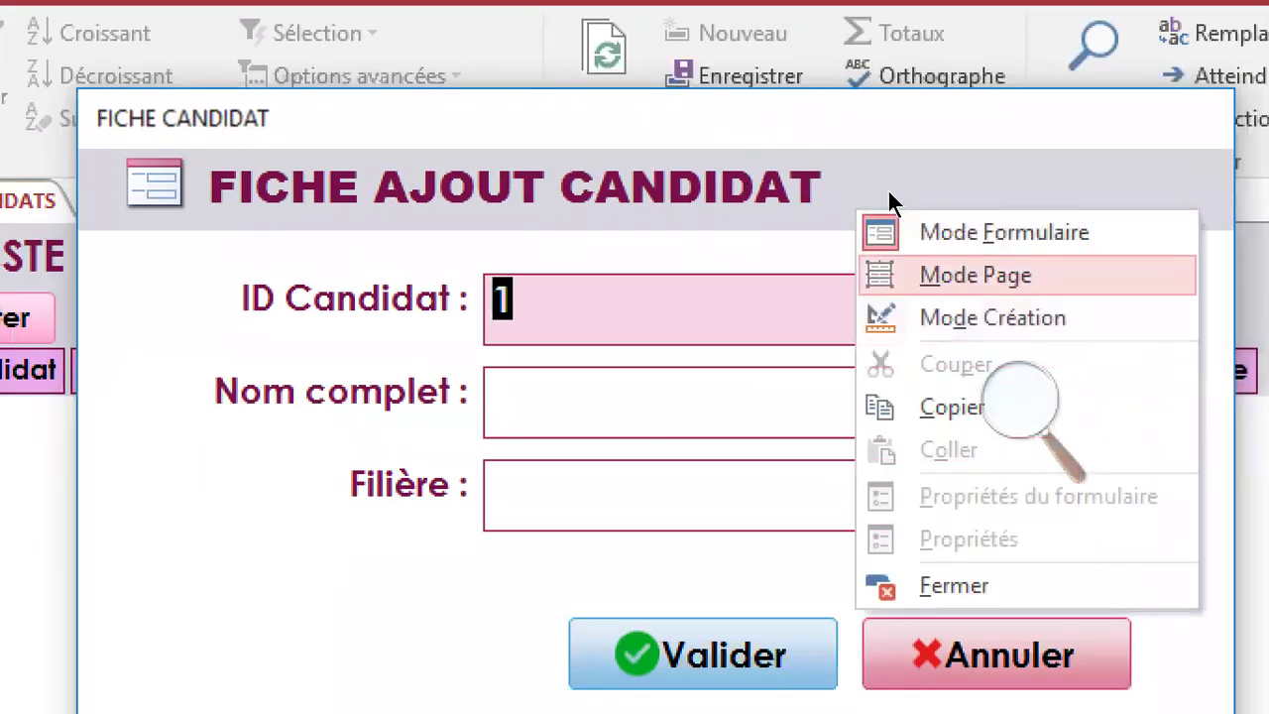
click(991, 317)
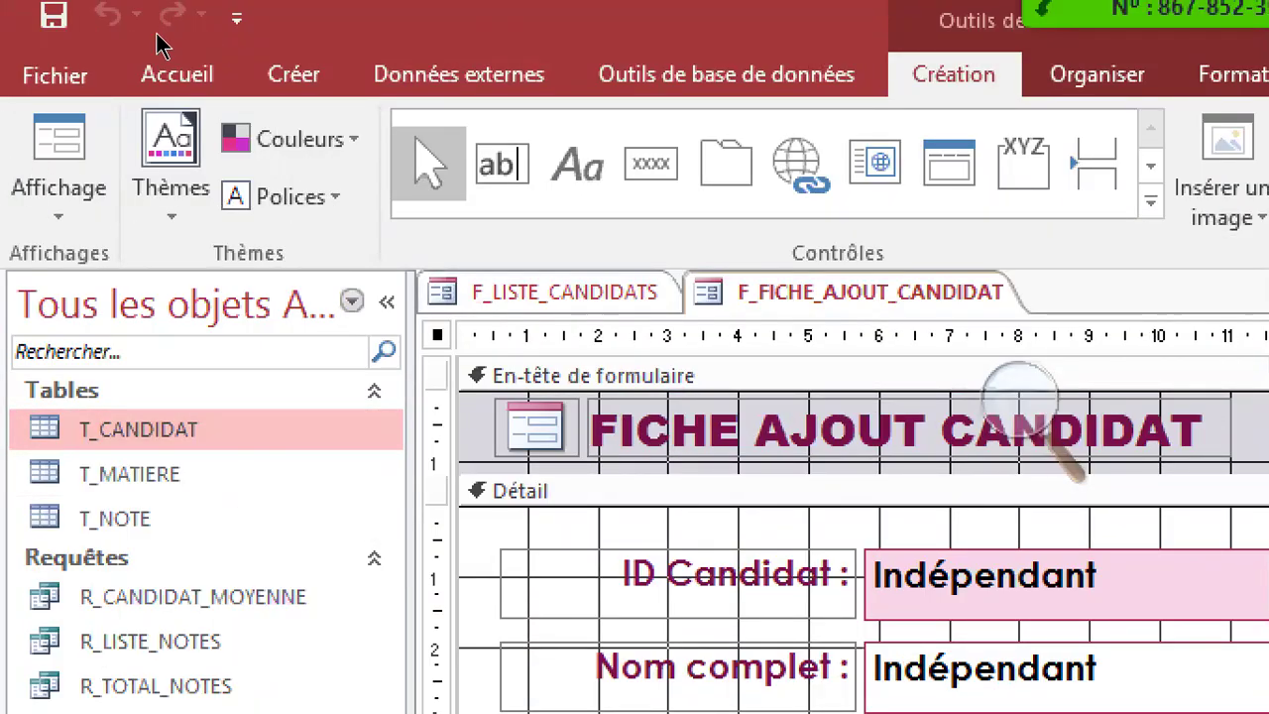
Create a new query in design view without adding any source table.
click(294, 76)
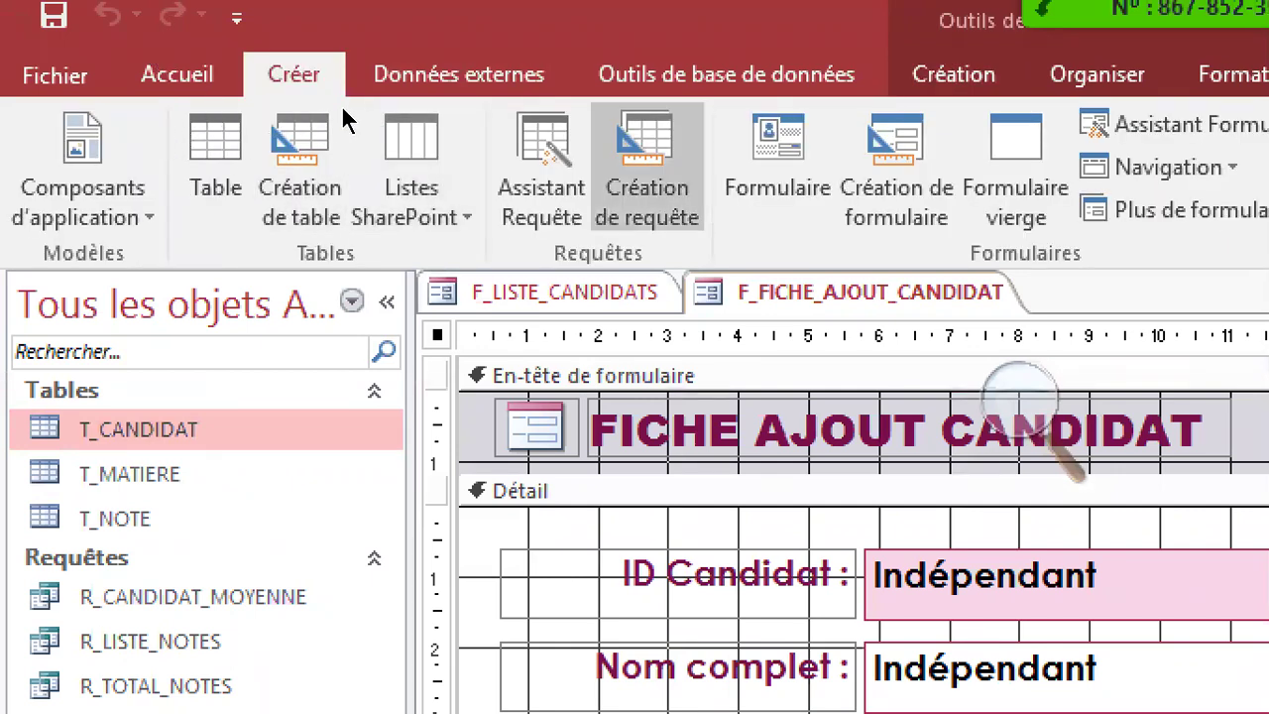
click(647, 179)
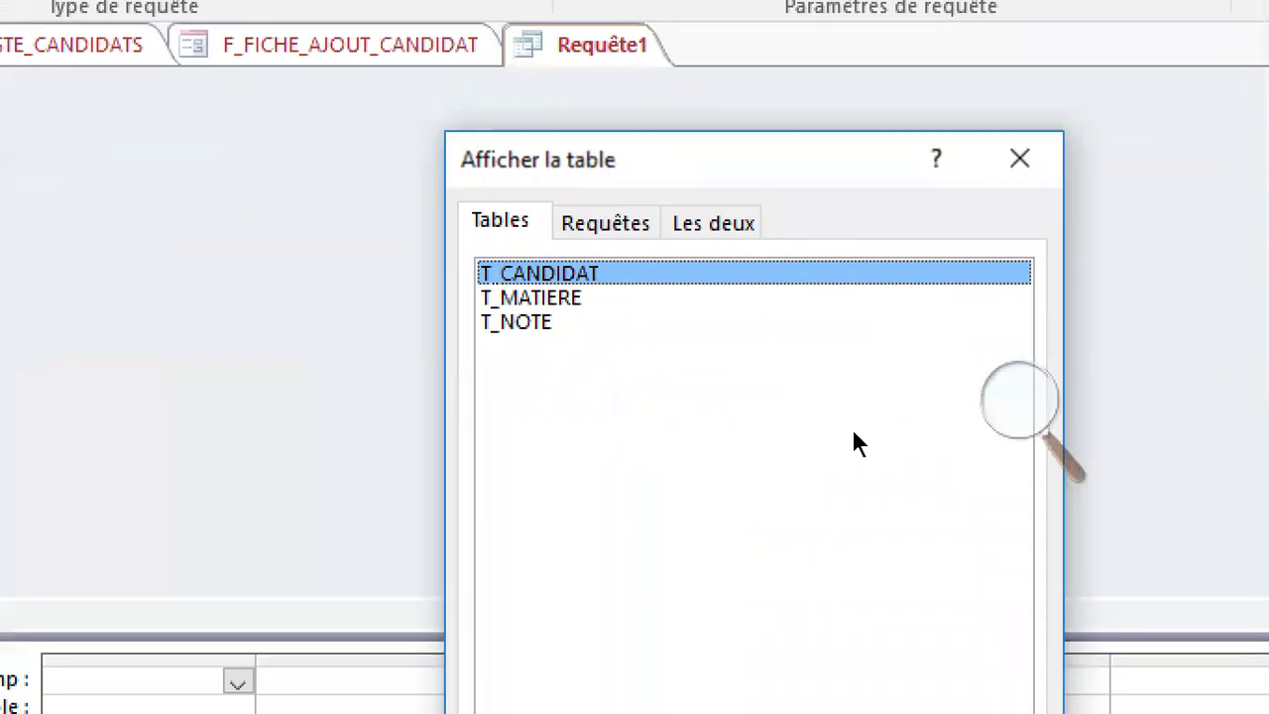
drag(644, 209, 643, 201)
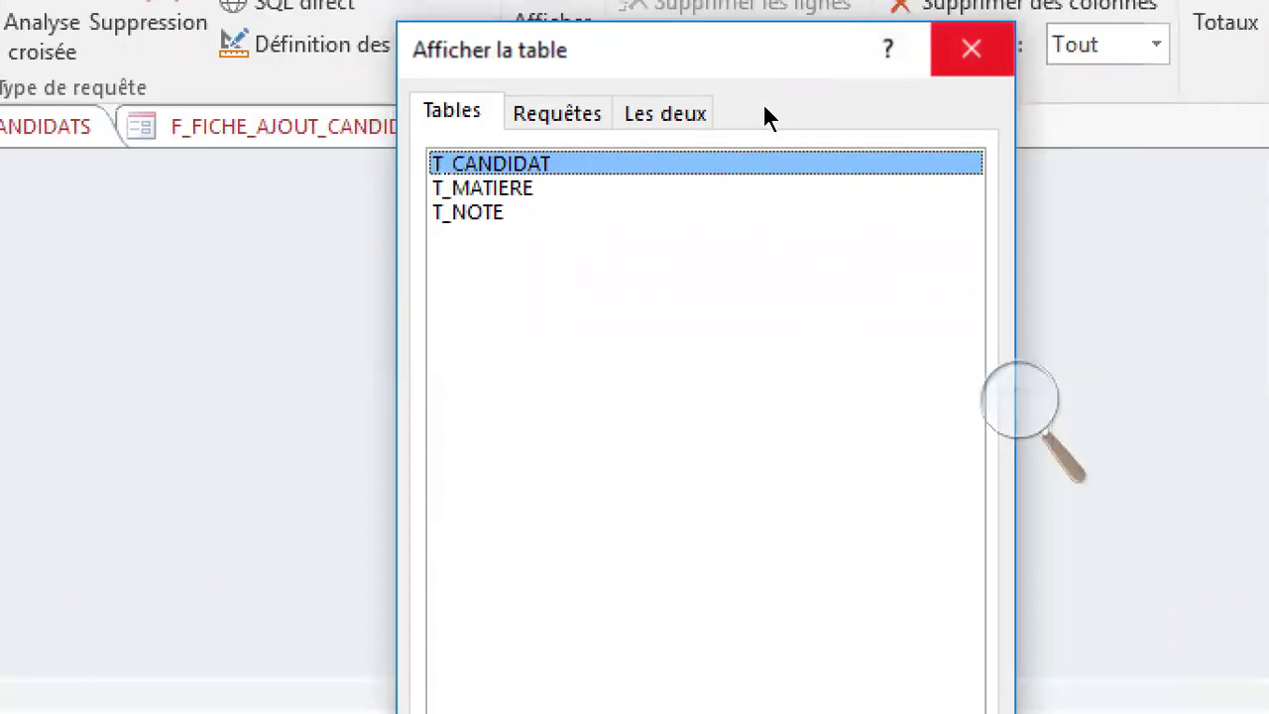
click(971, 48)
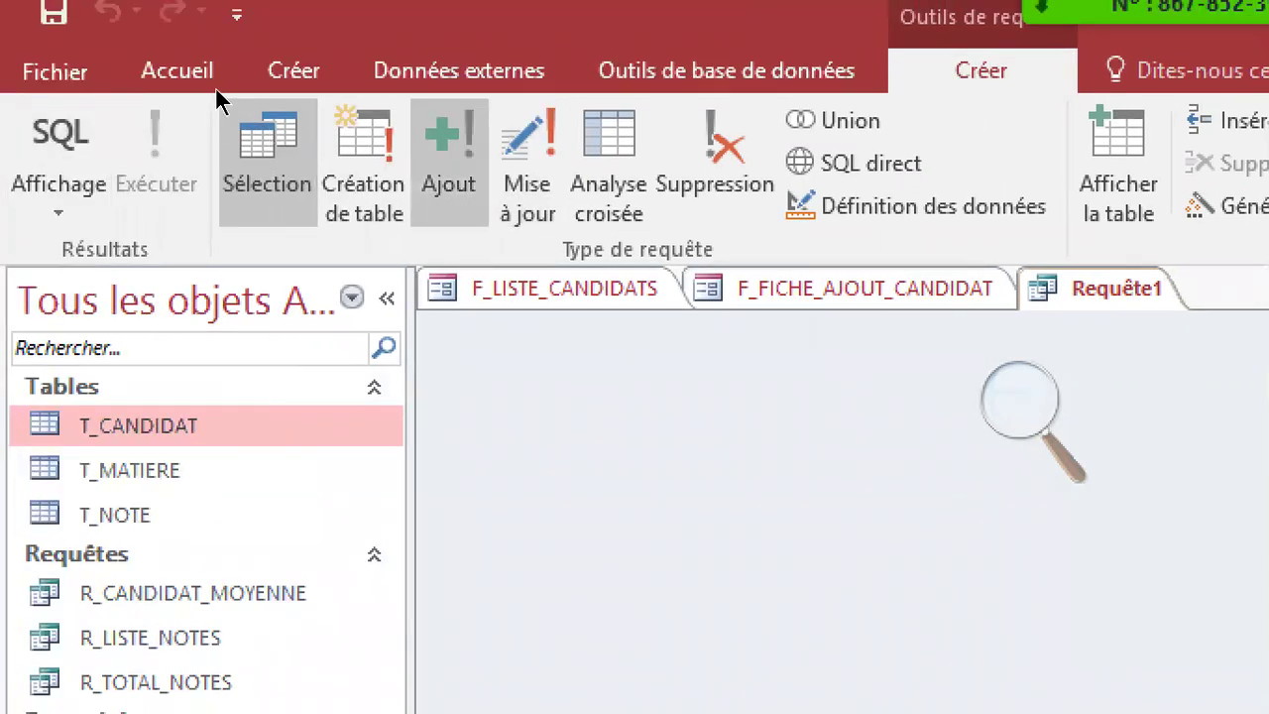
Turn the query into an append query targeting T_CANDIDAT in the current database, and close the property sheet.
click(448, 158)
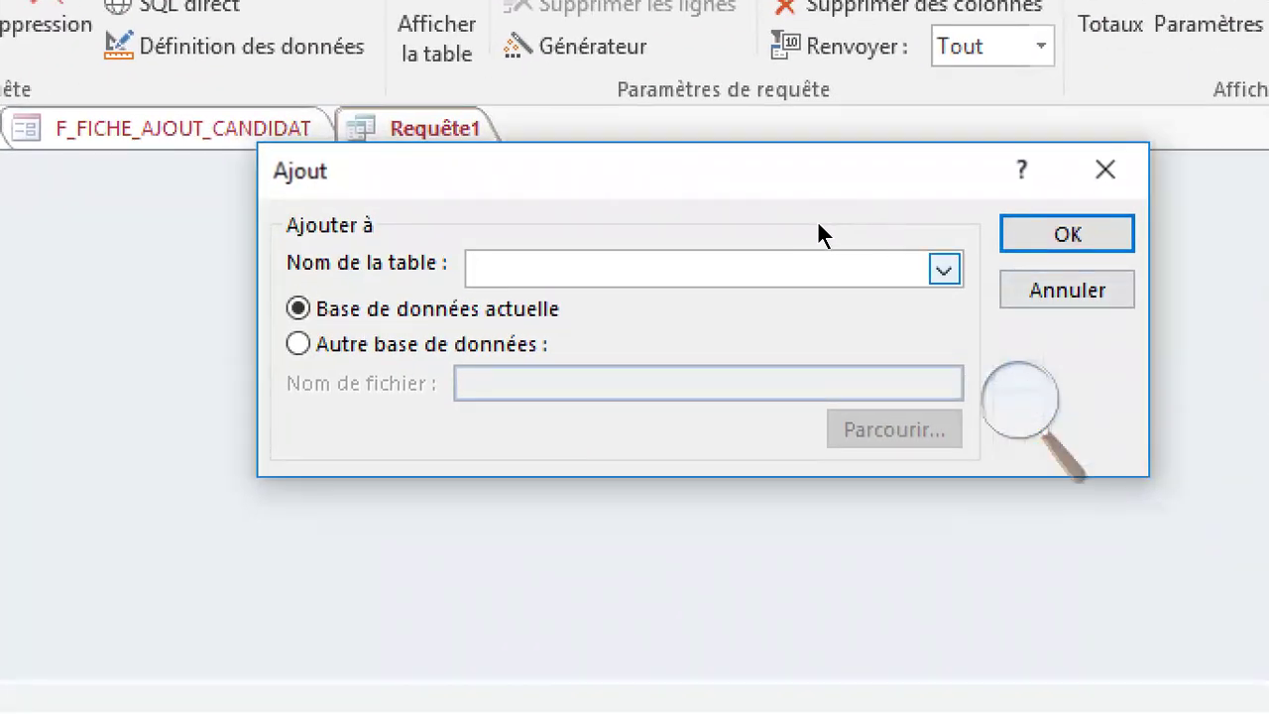
key(alt+Down)
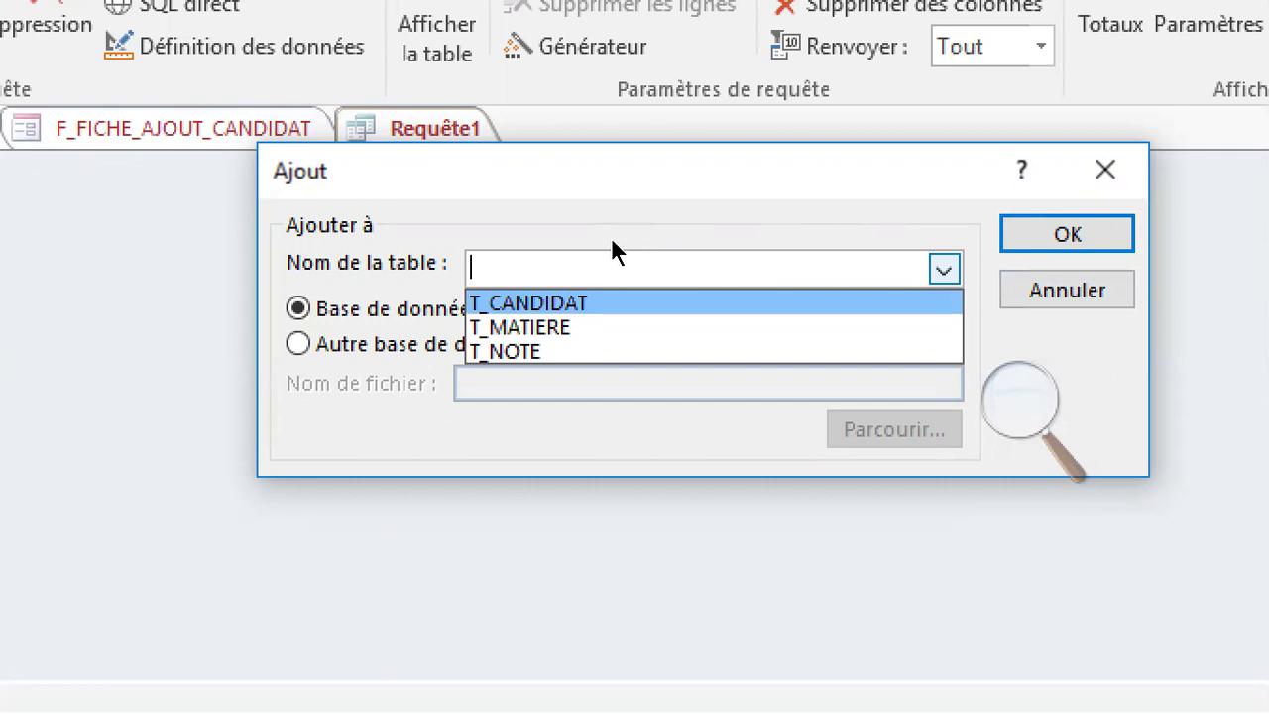
key(Return)
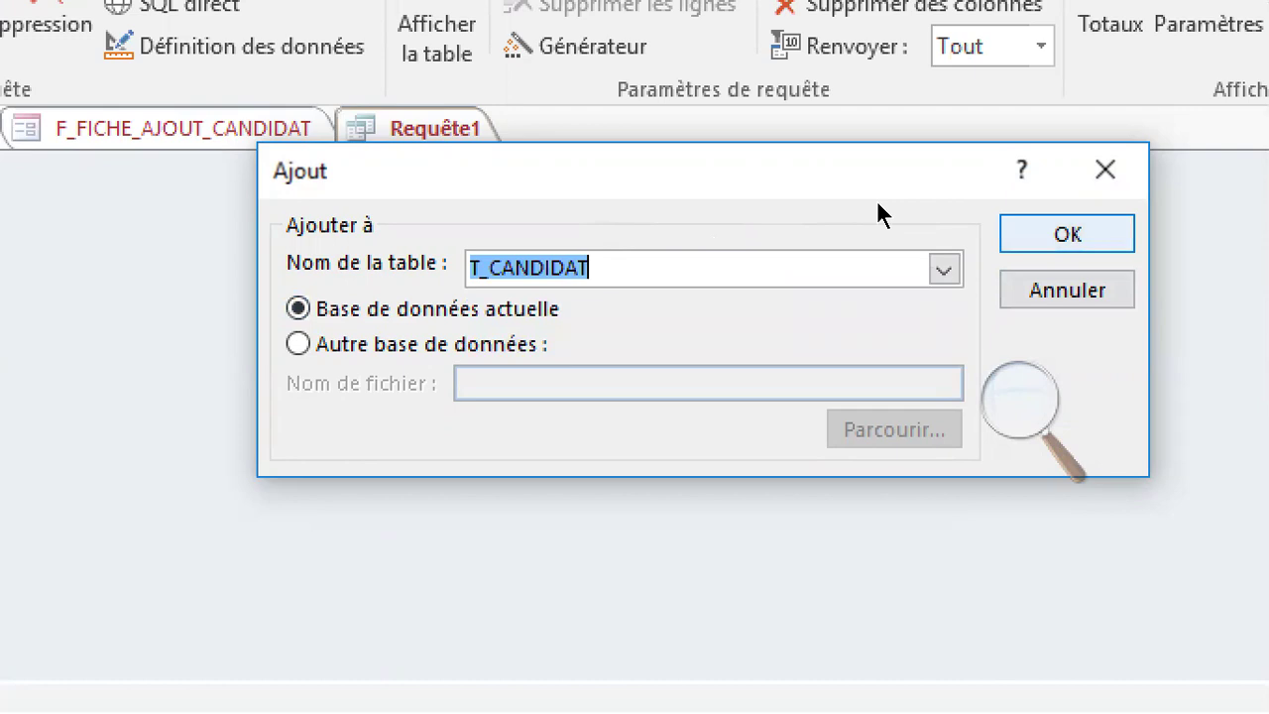
key(Return)
key(super+minus)
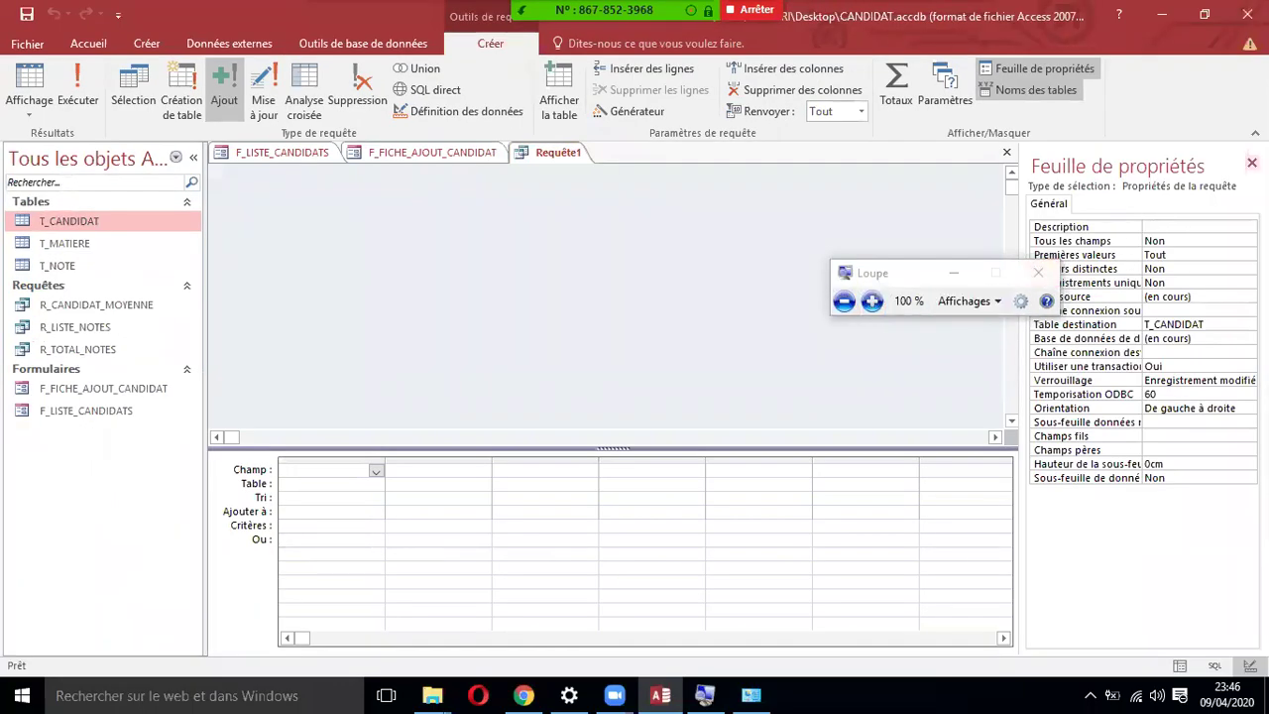
click(1251, 162)
click(871, 301)
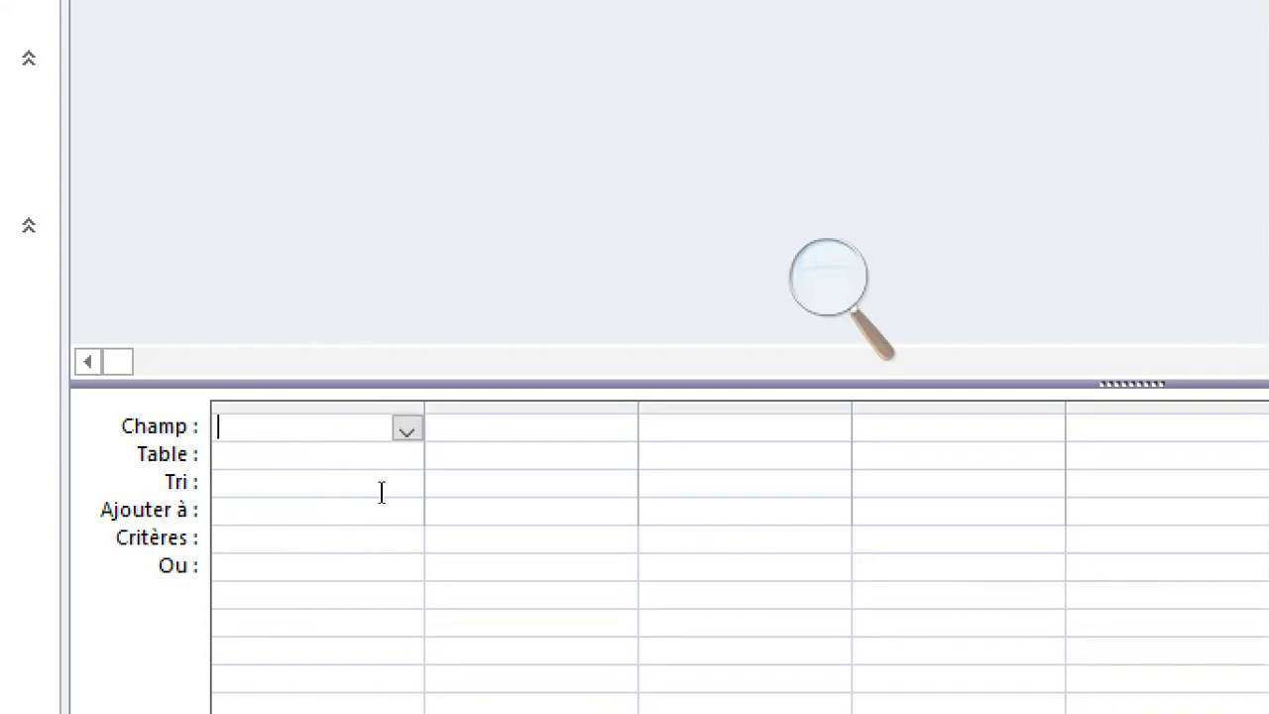
Set the append destinations of the first three query columns to idCandidat, Nom_Complet and Filiere.
click(310, 514)
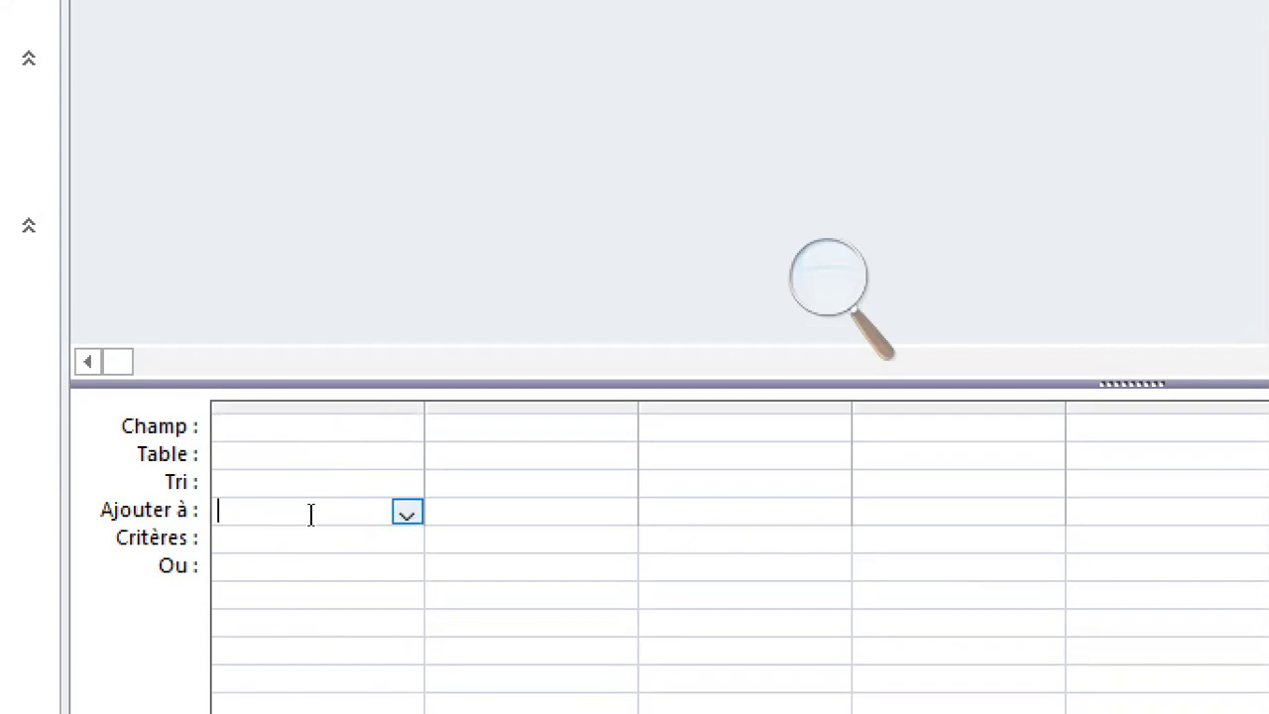
click(377, 511)
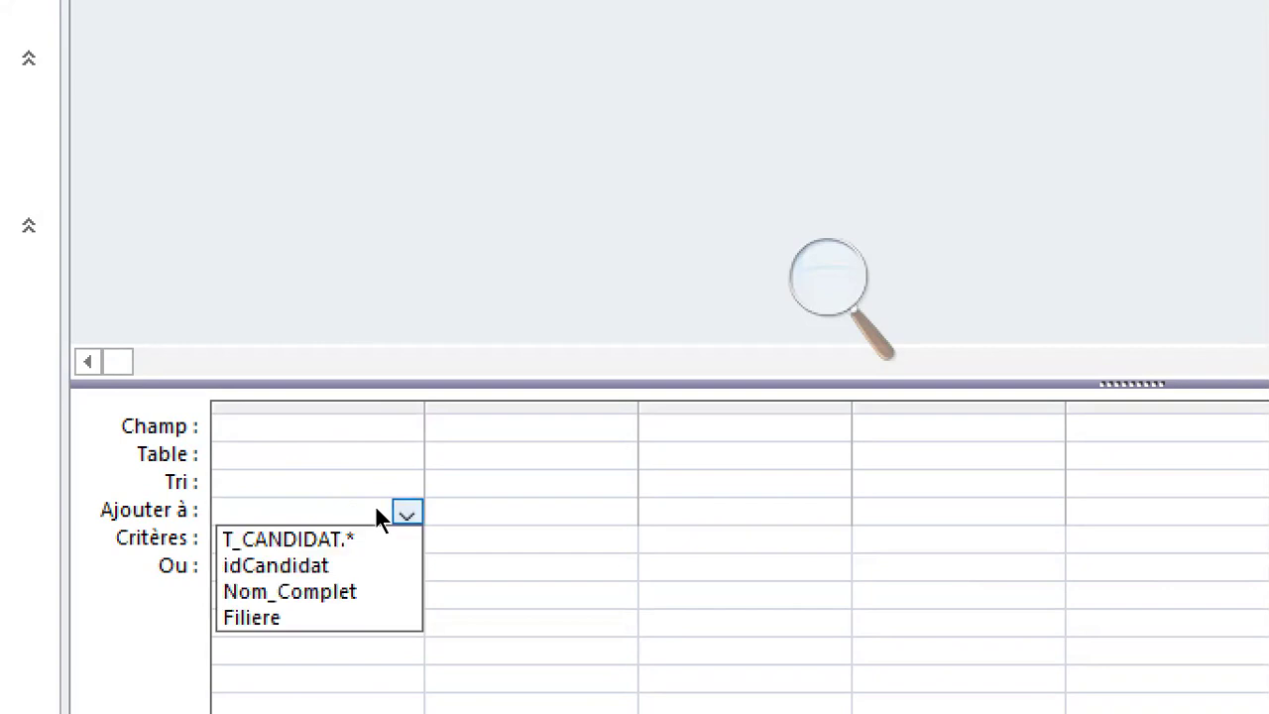
click(323, 540)
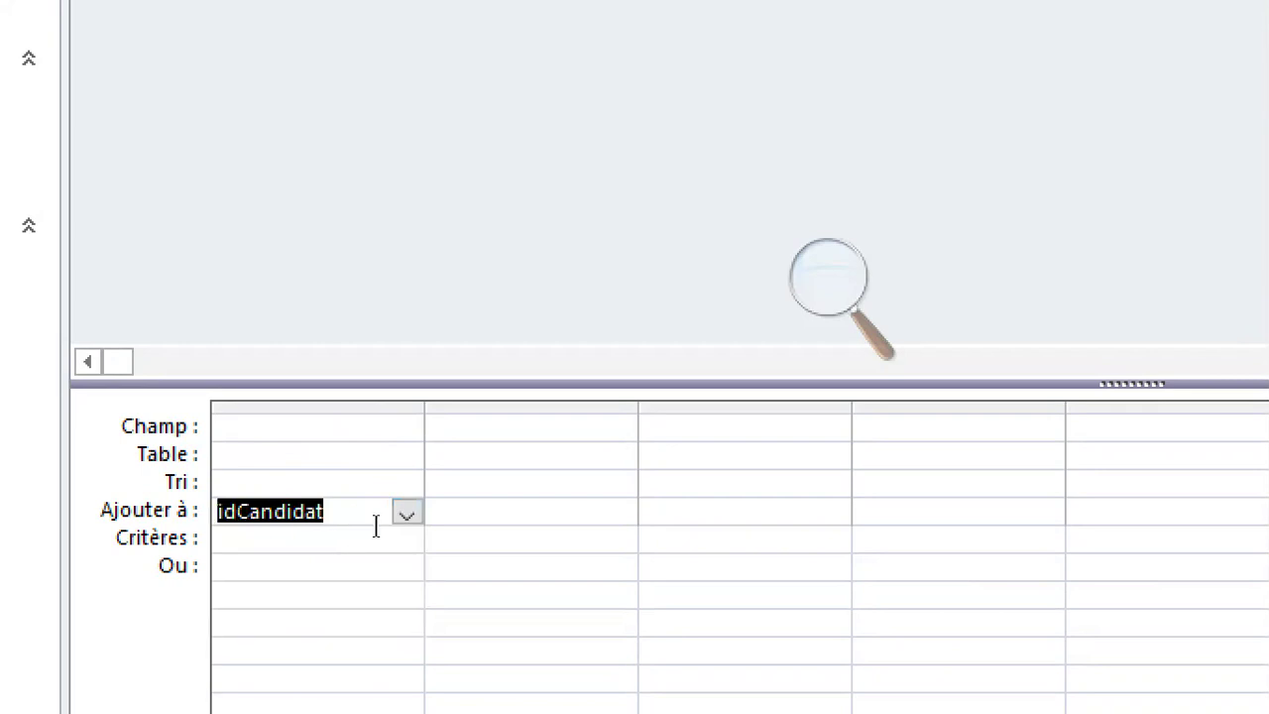
click(429, 509)
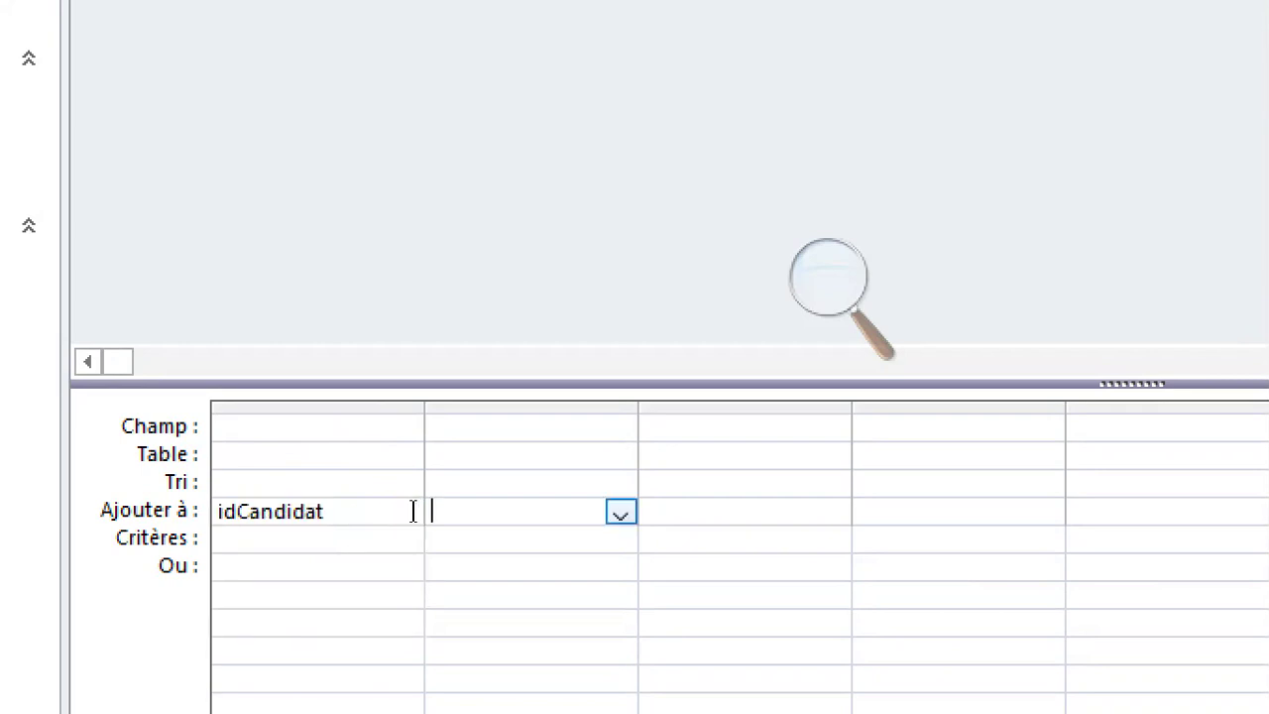
click(483, 512)
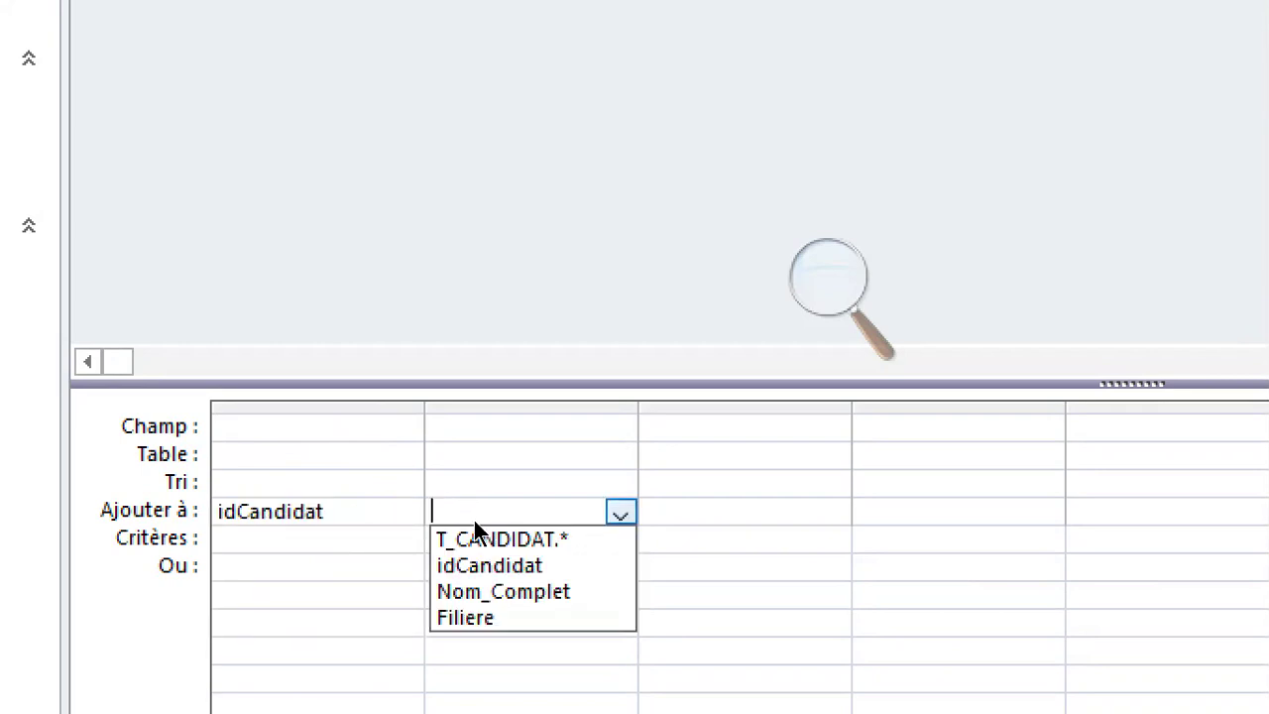
click(443, 589)
key(Tab)
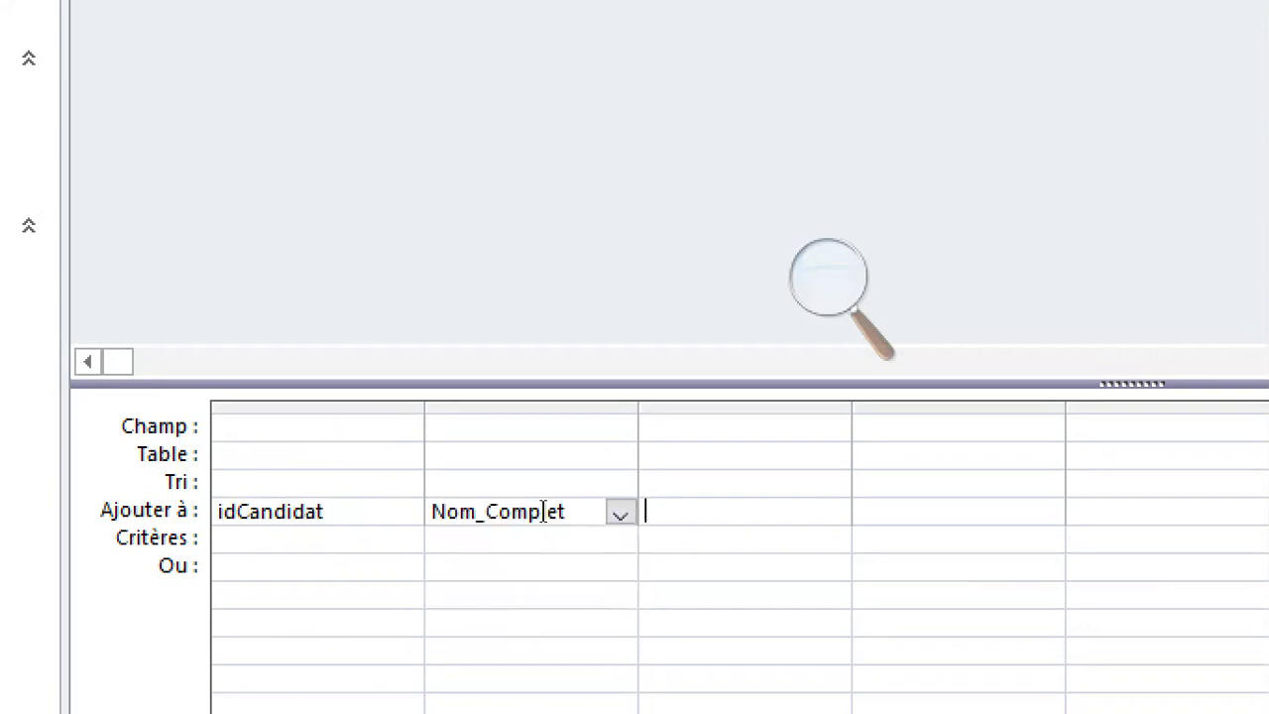
key(alt+Down)
key(Down)
key(Down)
key(Down)
key(Return)
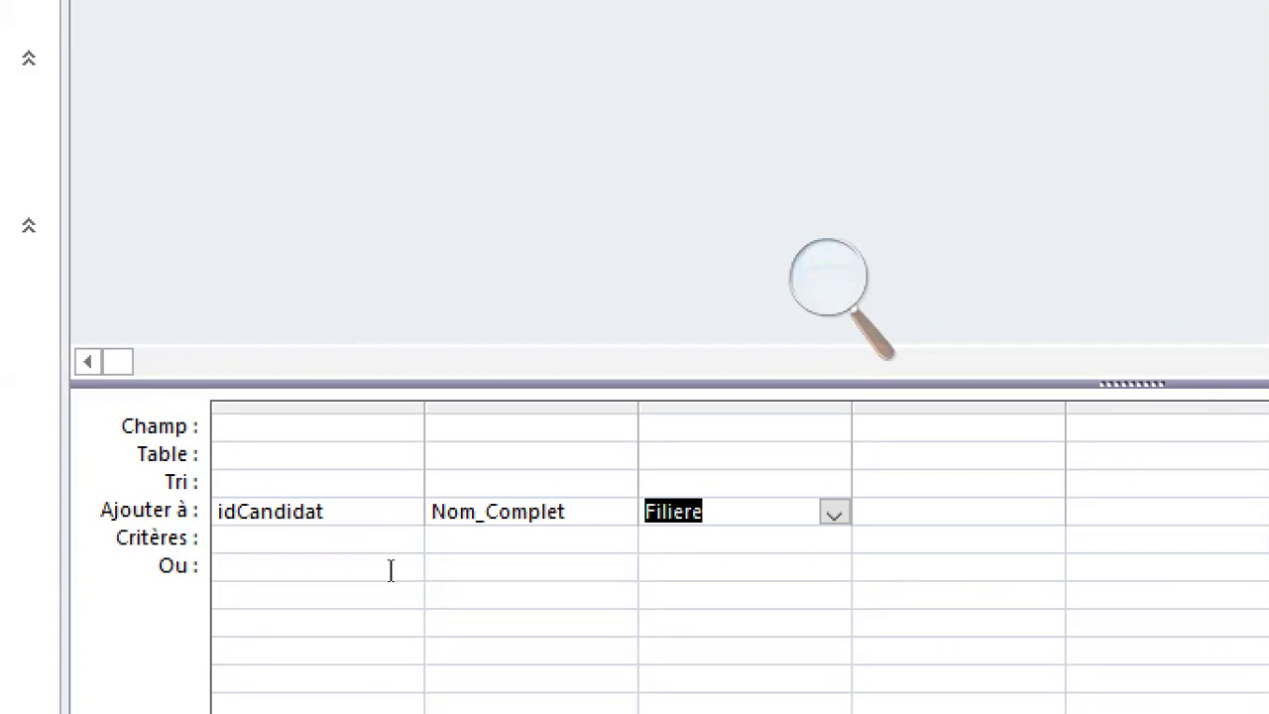
Open the expression builder for the idCandidat column's field and select the loaded form F_FICHE_AJOUT_CANDIDAT as the expression source.
click(305, 469)
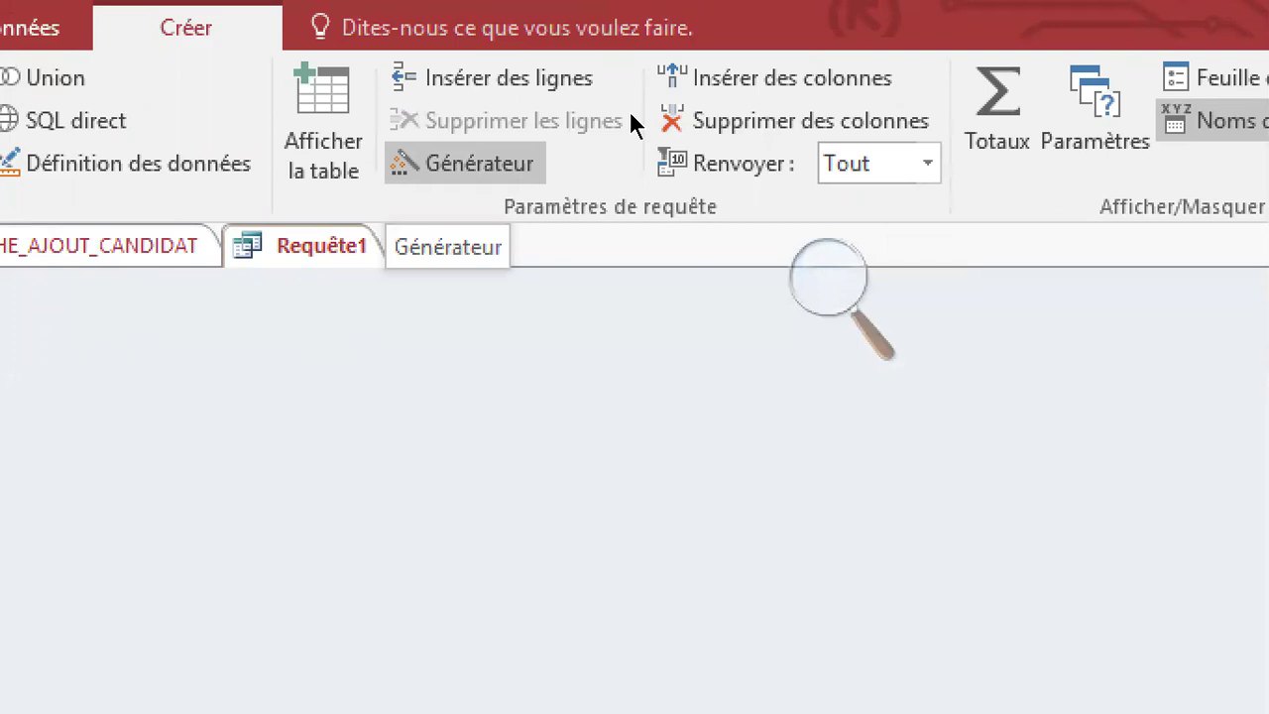
click(463, 163)
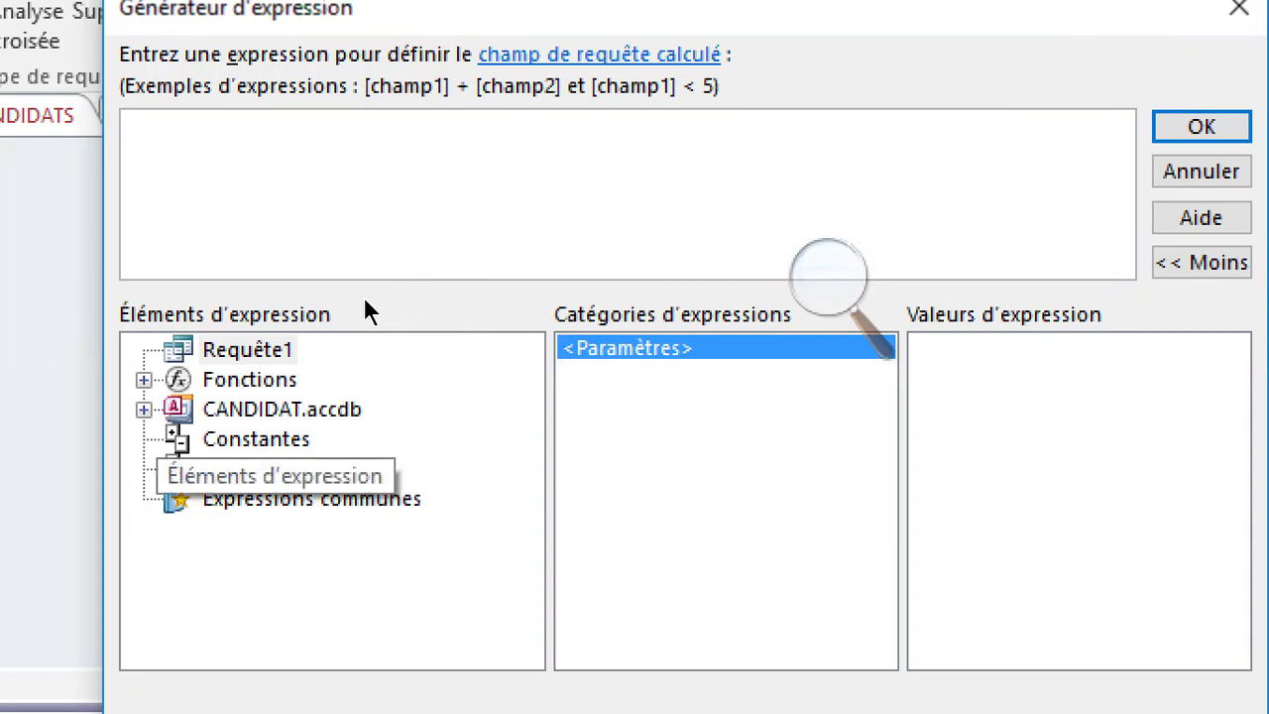
key(Down)
key(Down)
key(Down)
key(Down)
key(Down)
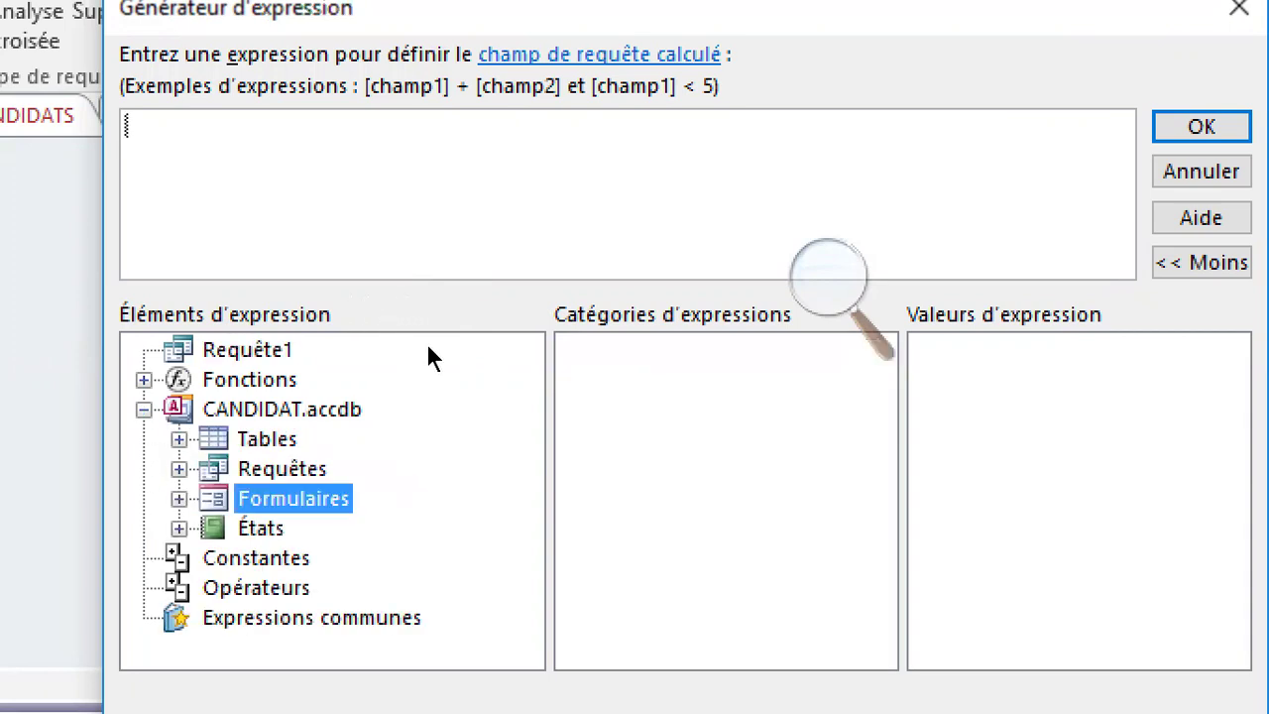
key(Right)
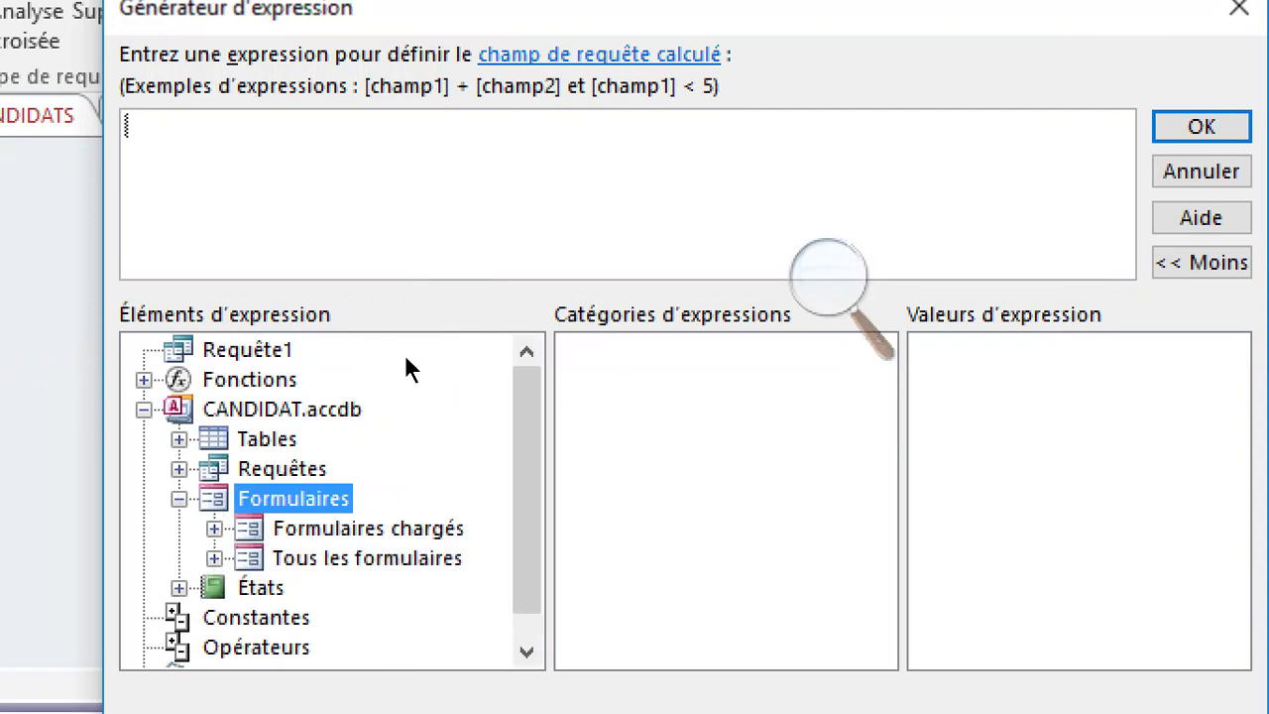
key(Right)
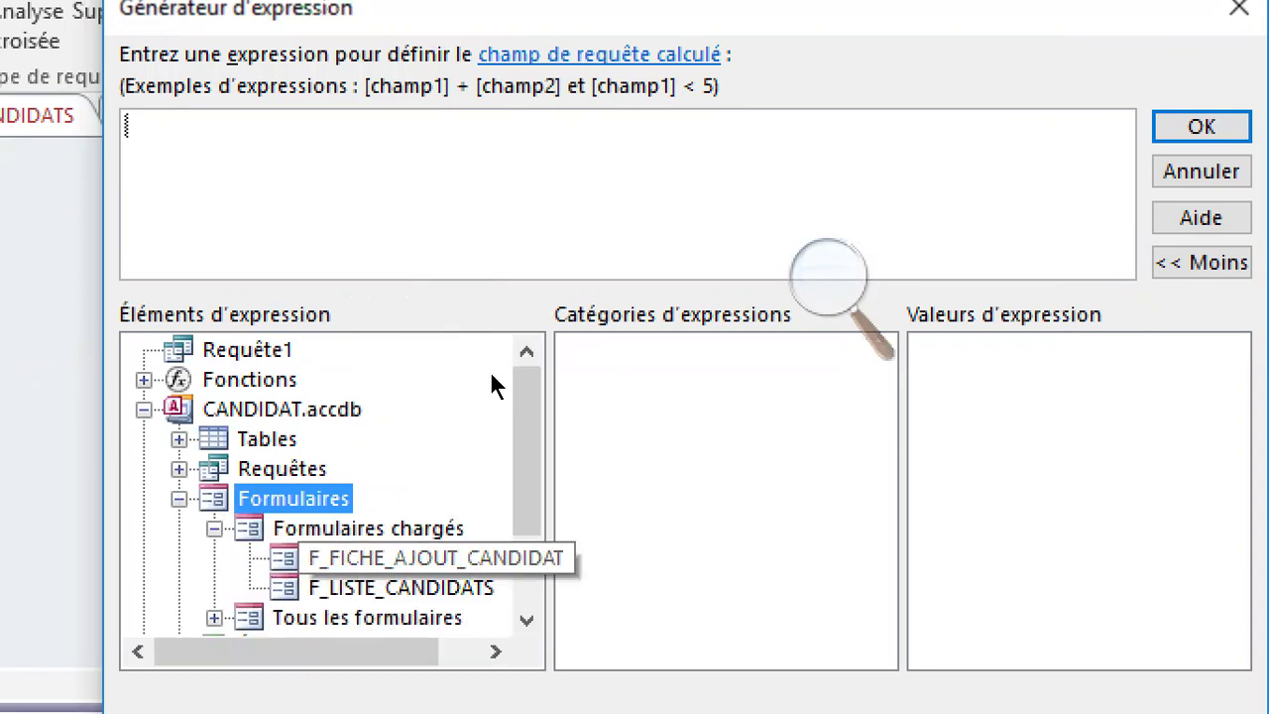
key(Down)
key(Down)
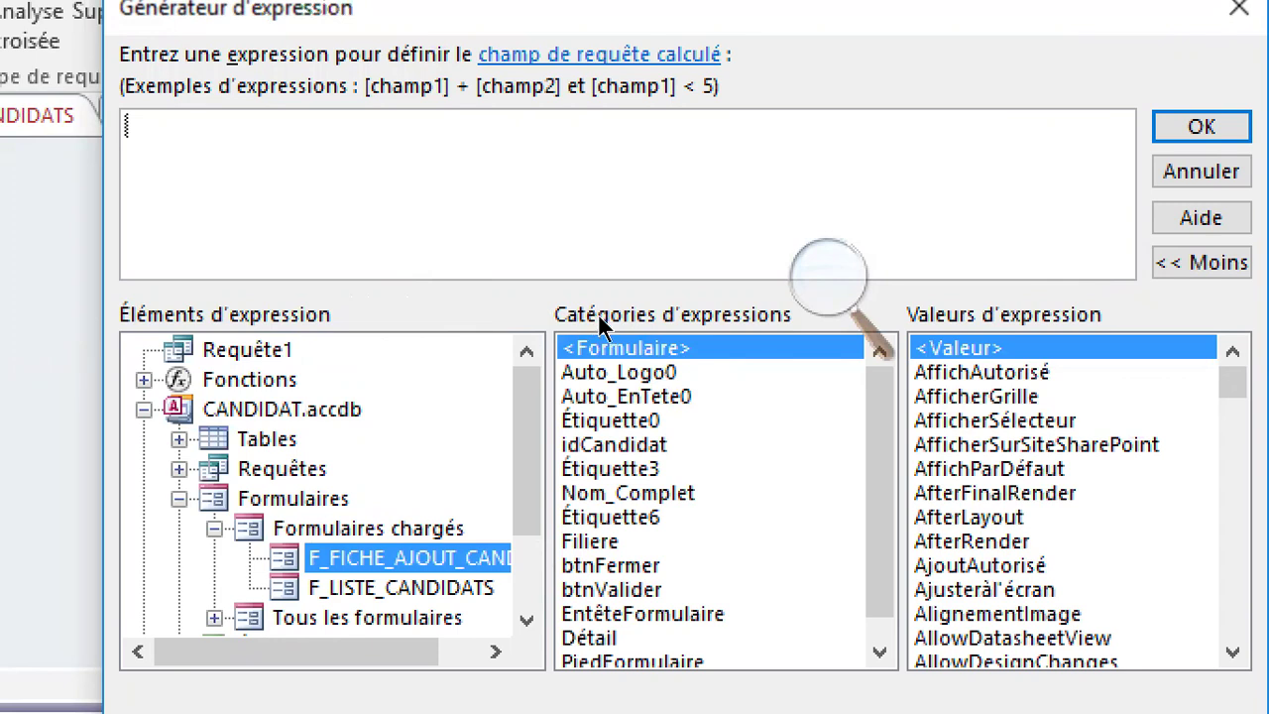
Insert the form's idCandidat control as the expression and accept it as the first column's field.
double_click(598, 444)
click(826, 270)
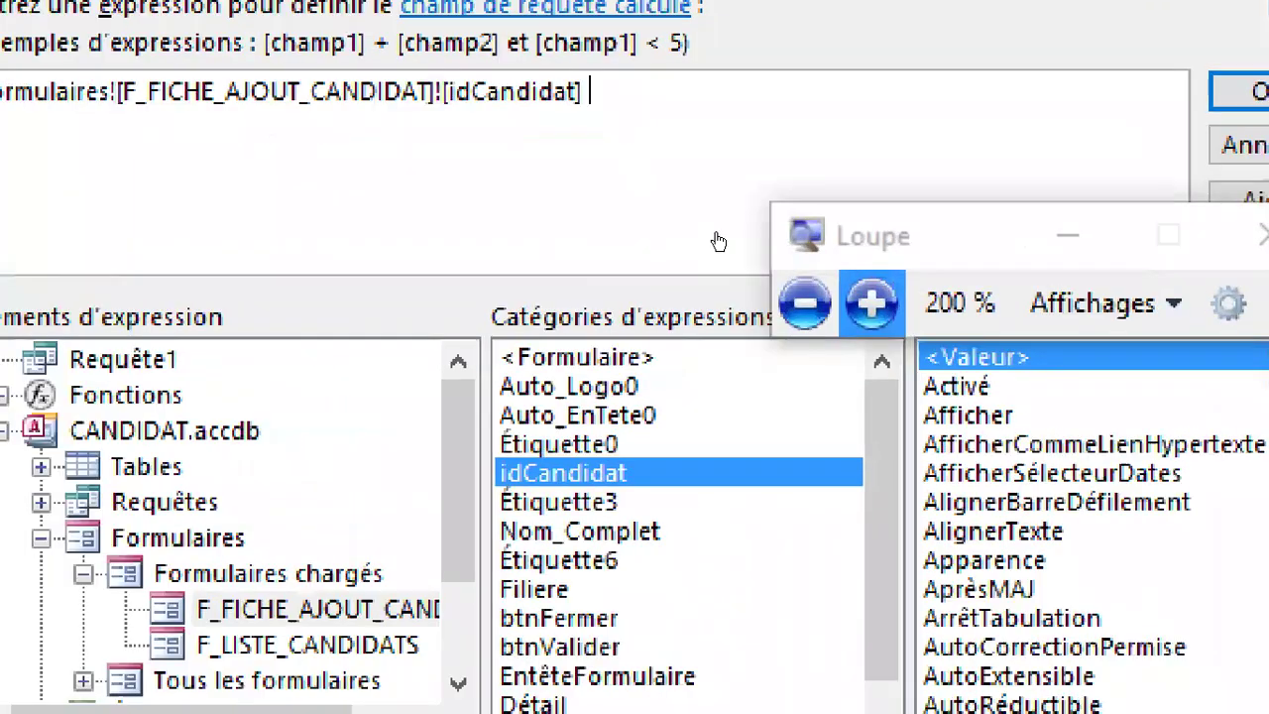
key(super+plus)
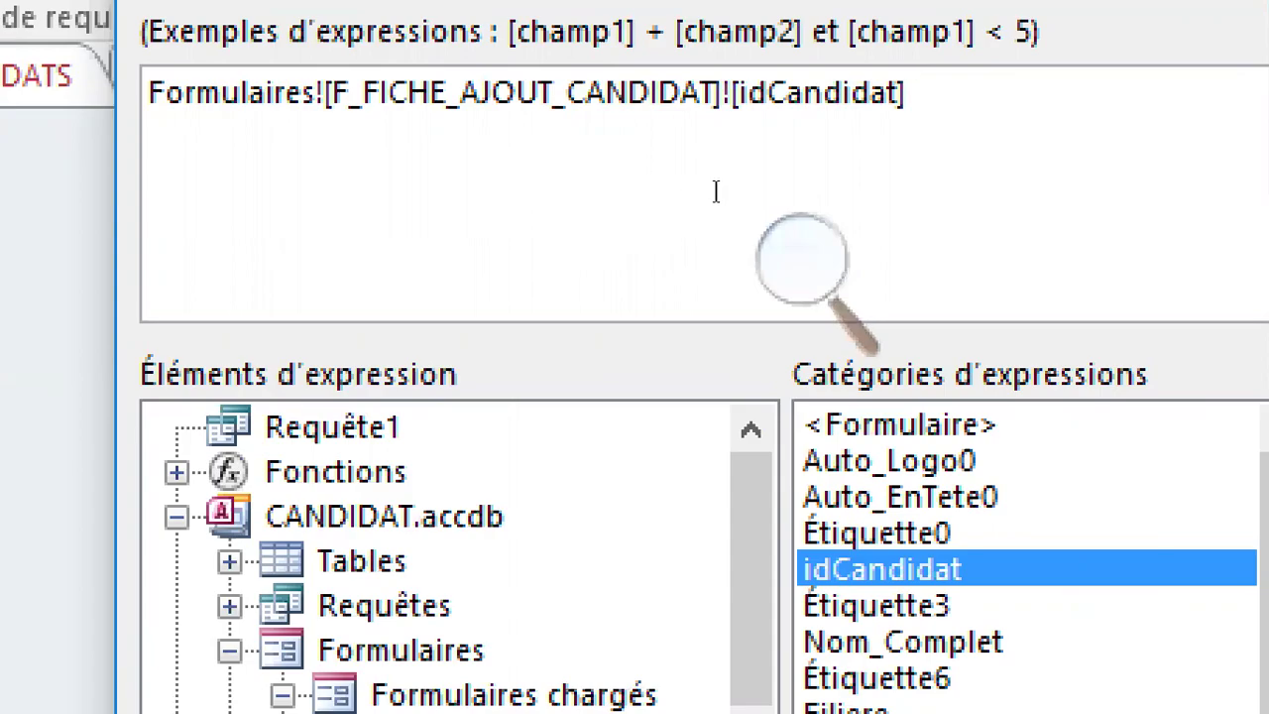
key(Return)
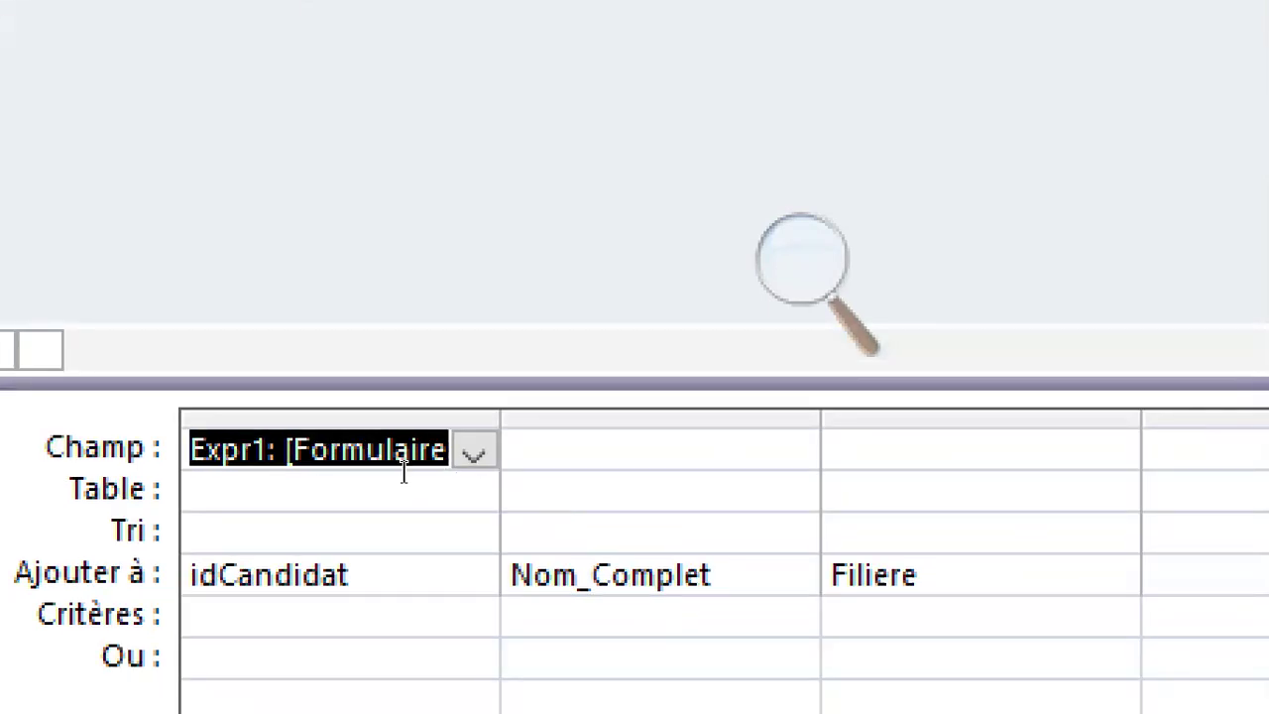
key(Tab)
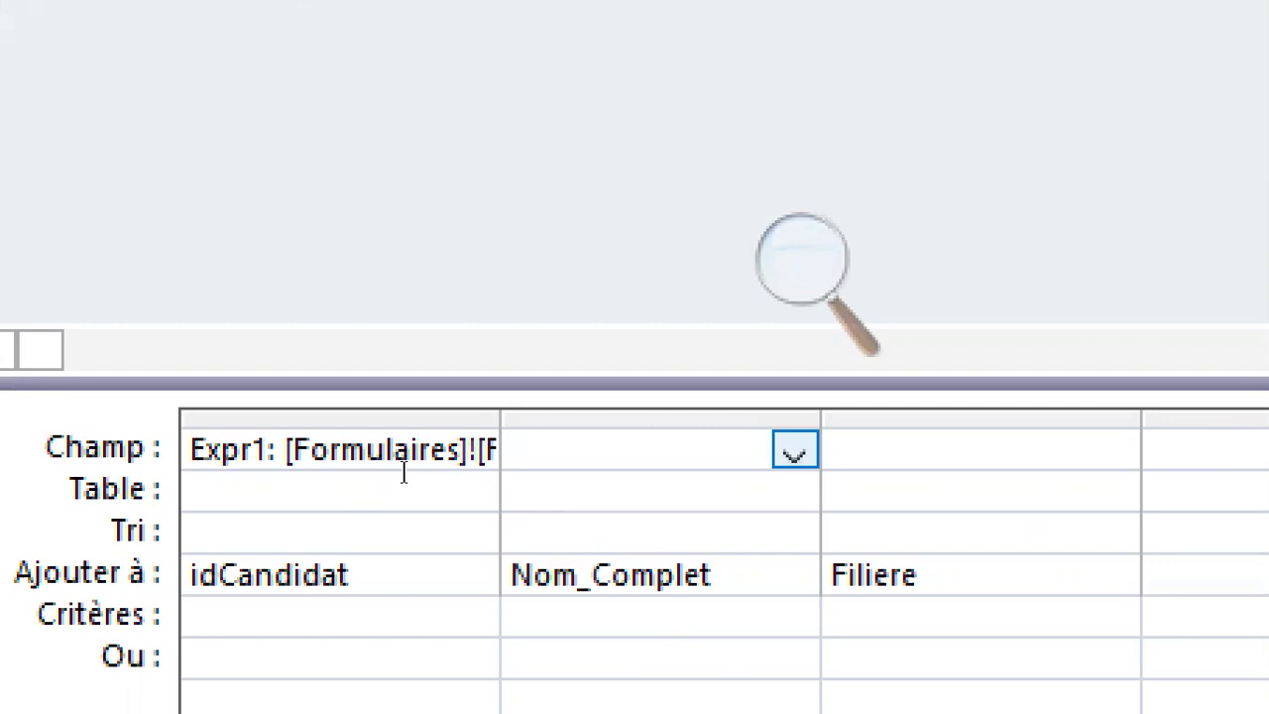
key(shift+F10)
key(Escape)
key(shift+F10)
key(Down)
key(Down)
key(Down)
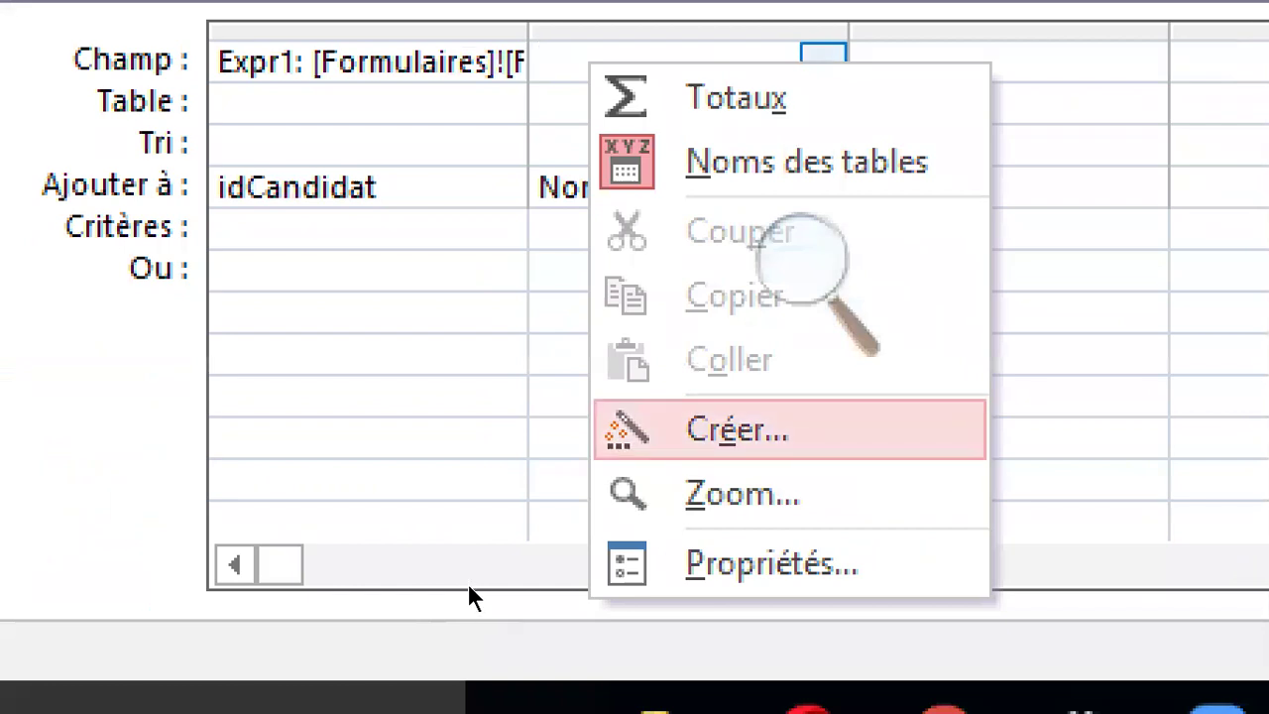
click(801, 258)
click(796, 308)
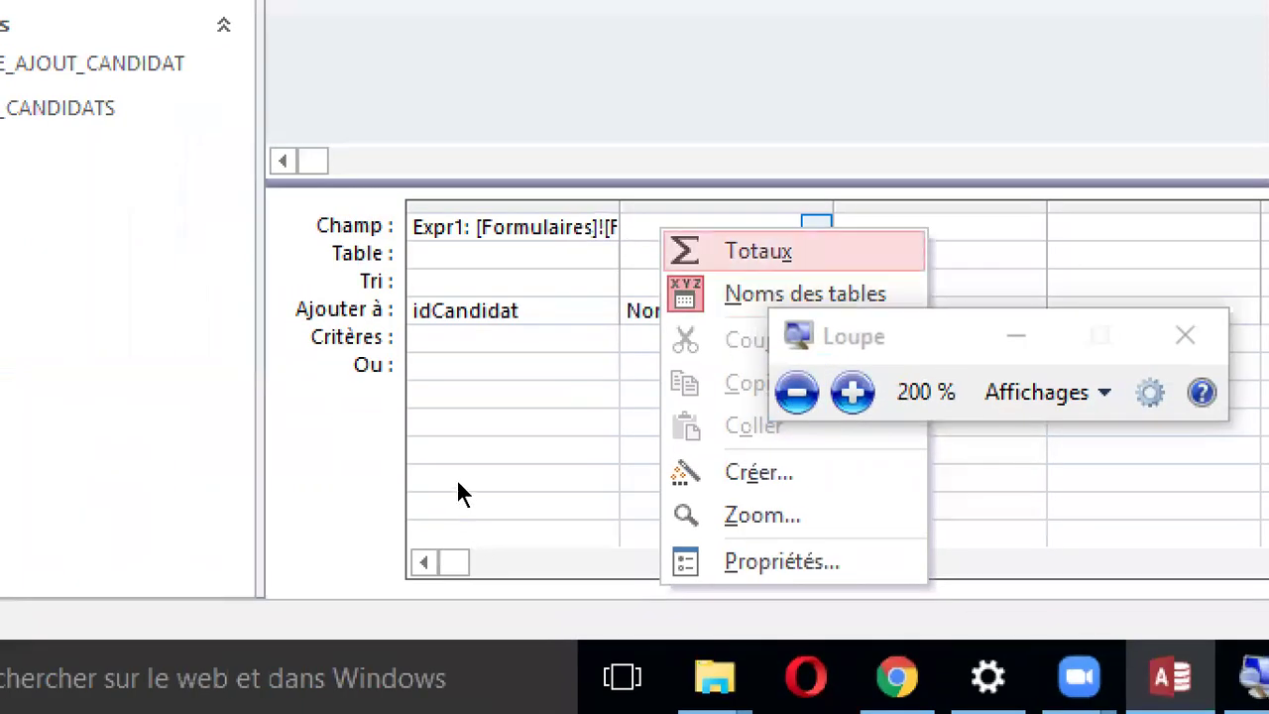
click(634, 209)
right_click(635, 212)
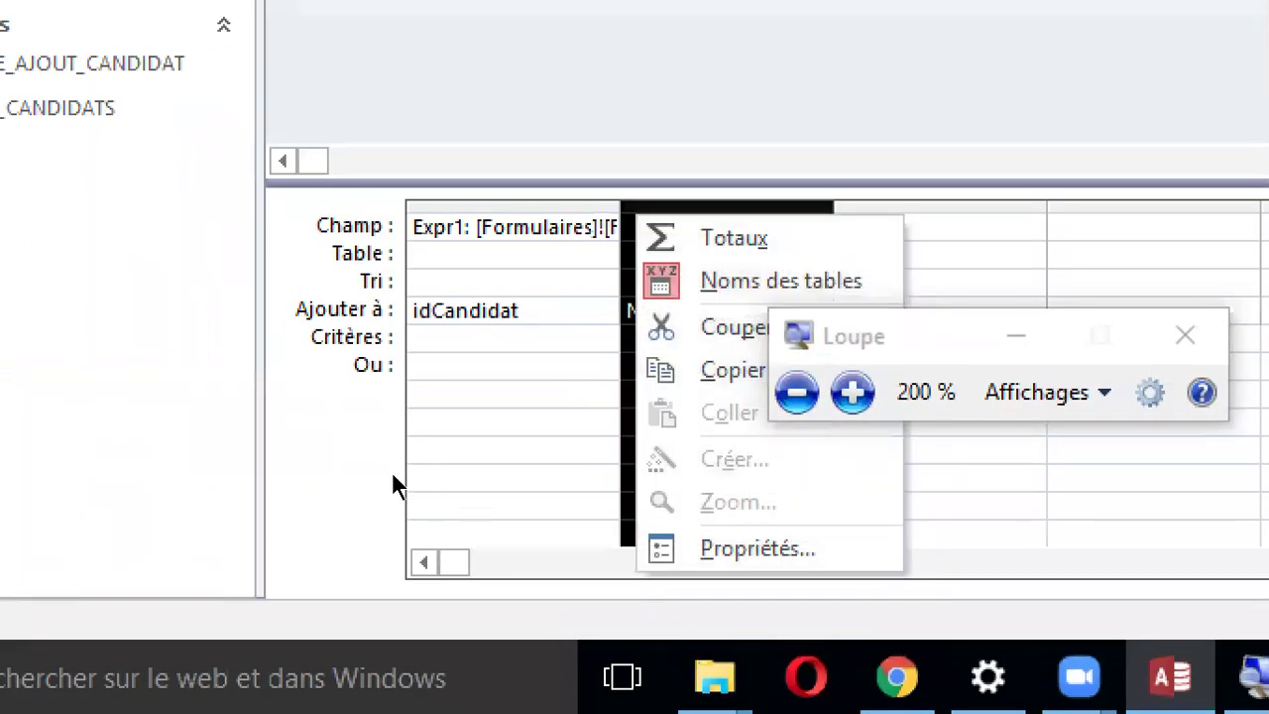
Build the Nom_Complet column's field as the expression Formulaires![F_FICHE_AJOUT_CANDIDAT]![Nom_Complet].
click(635, 235)
right_click(635, 236)
key(Down)
key(Down)
key(Down)
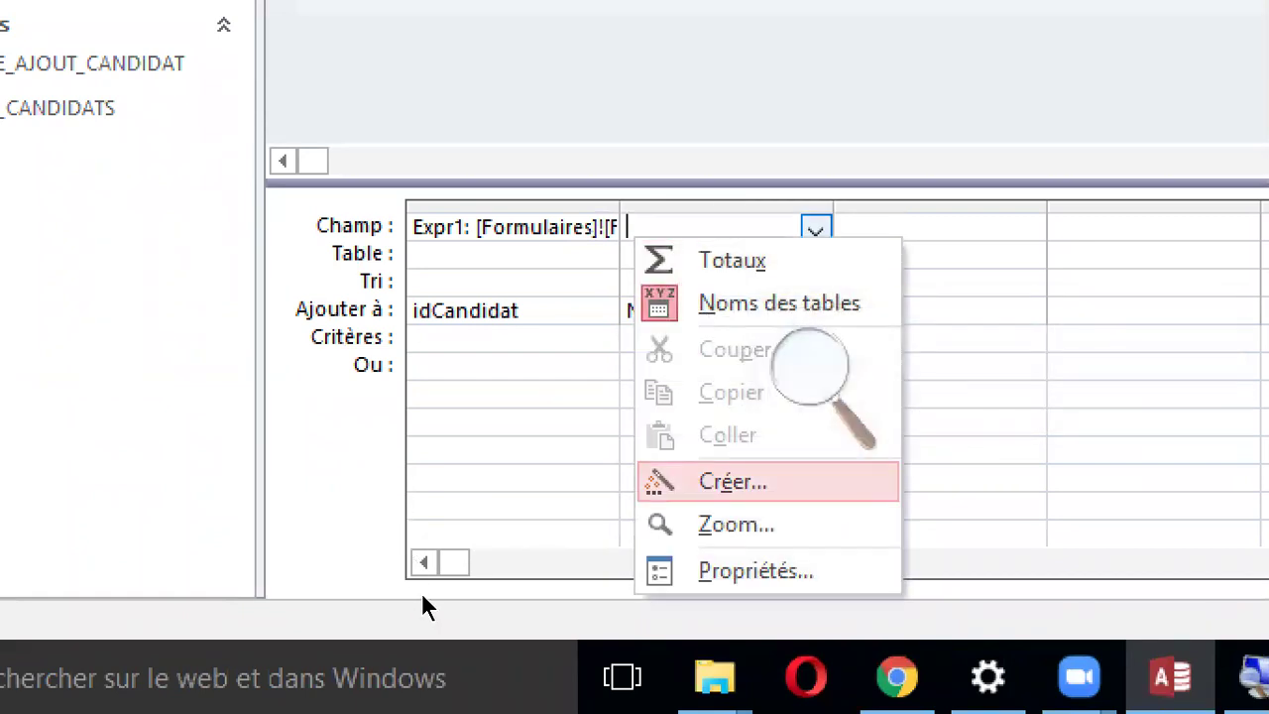
key(Return)
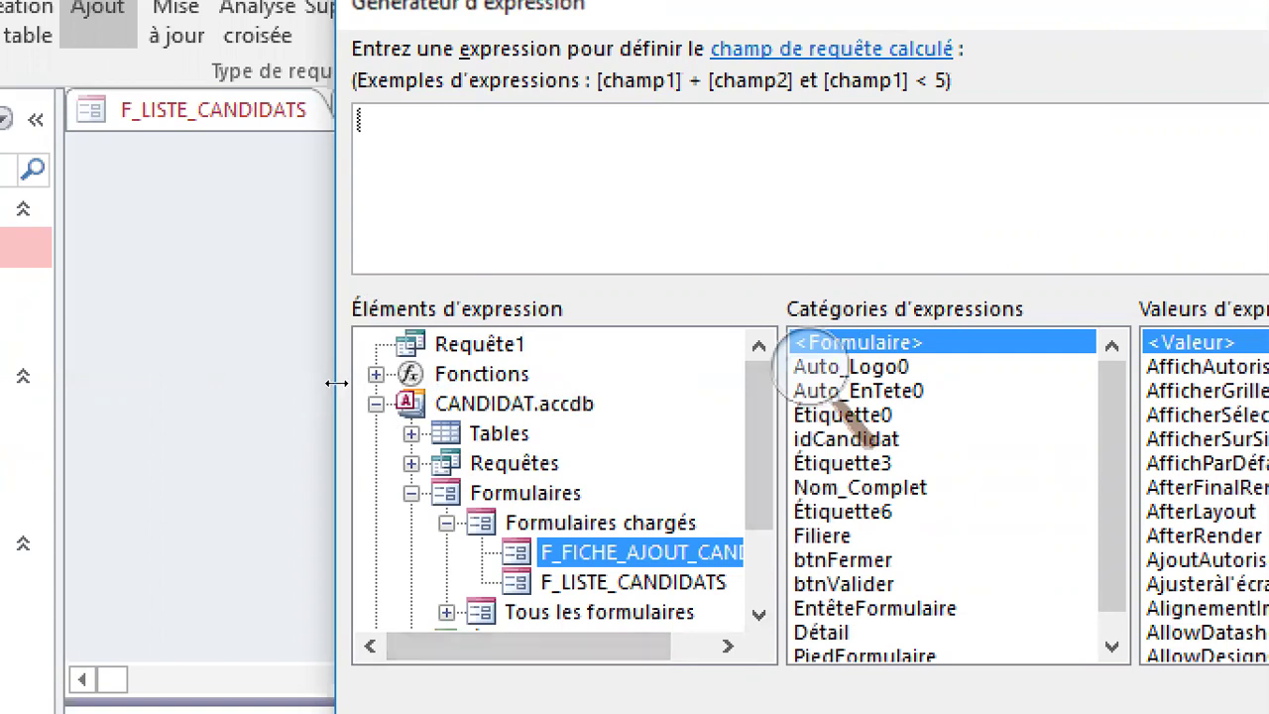
drag(337, 383, 195, 383)
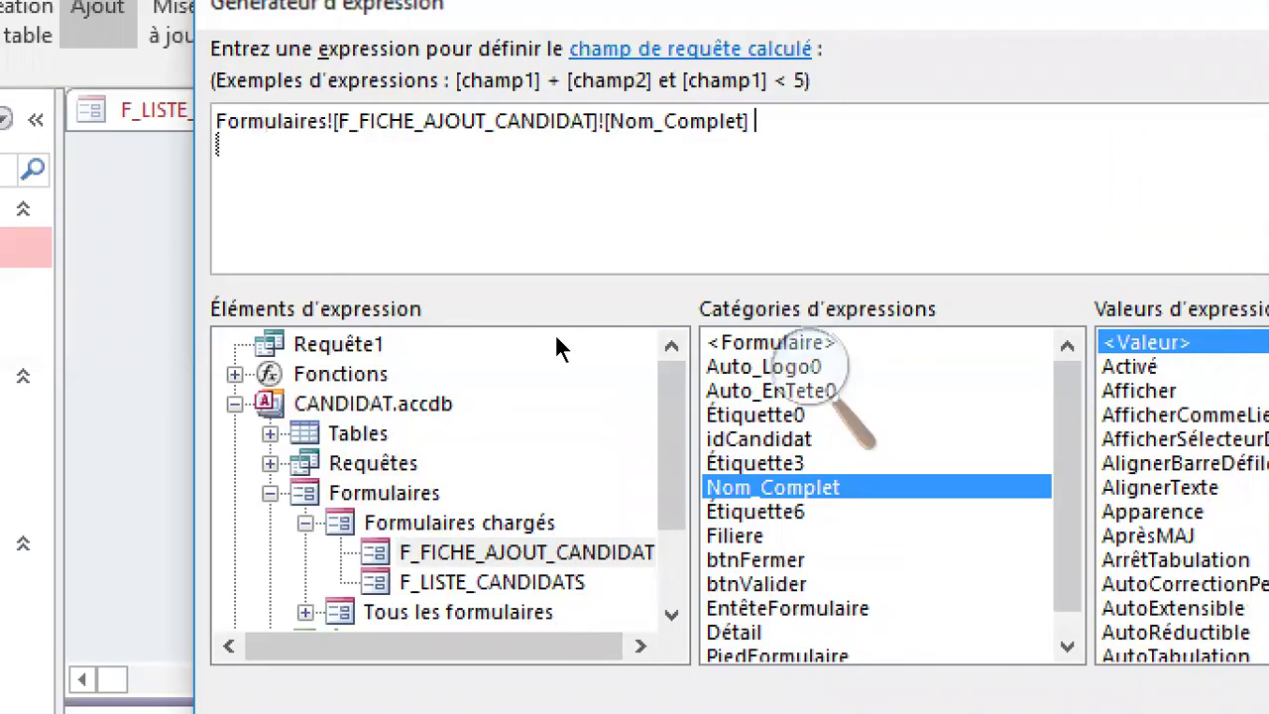
key(Return)
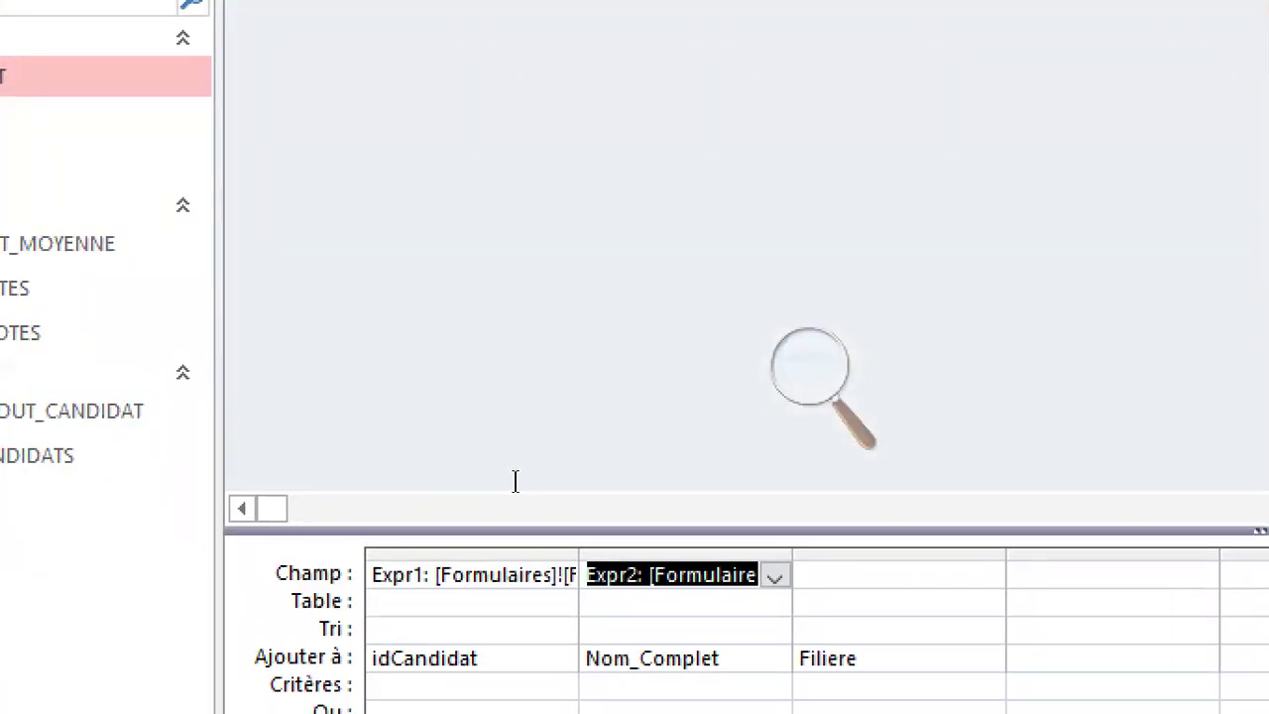
Build the Filiere column's field as an expression pointing to the Filiere control of F_FICHE_AJOUT_CANDIDAT.
key(Tab)
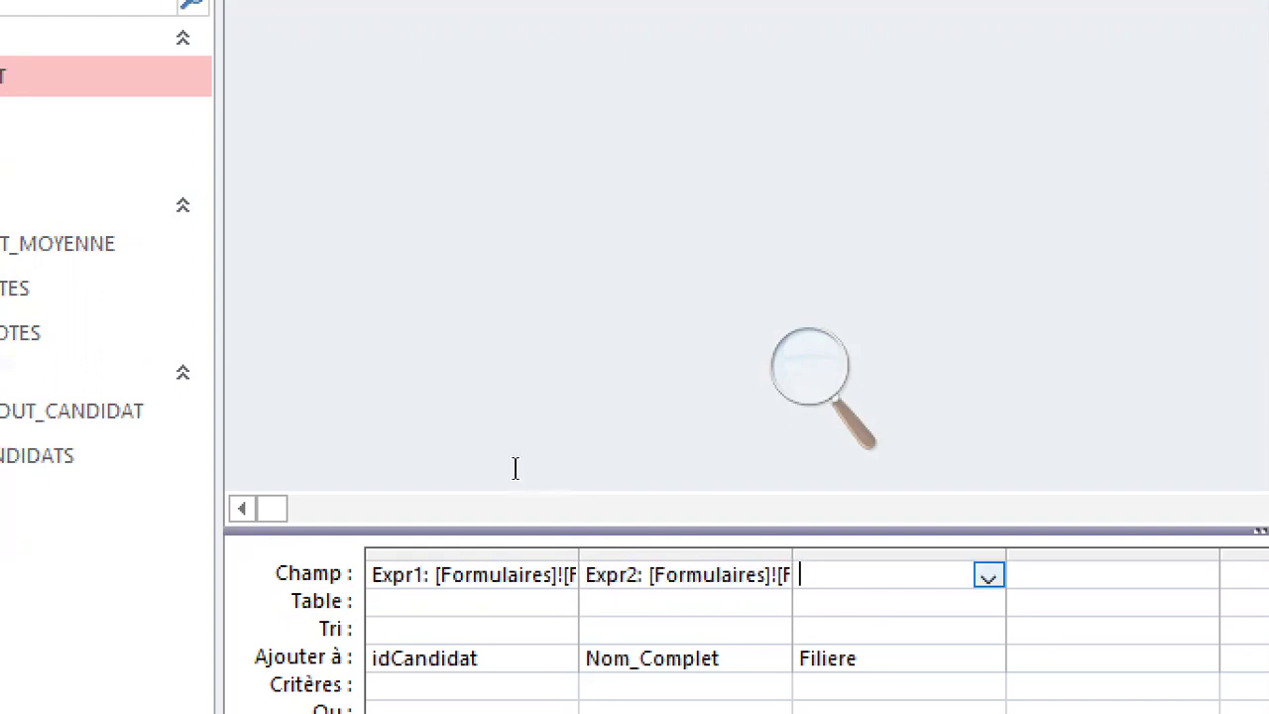
right_click(835, 571)
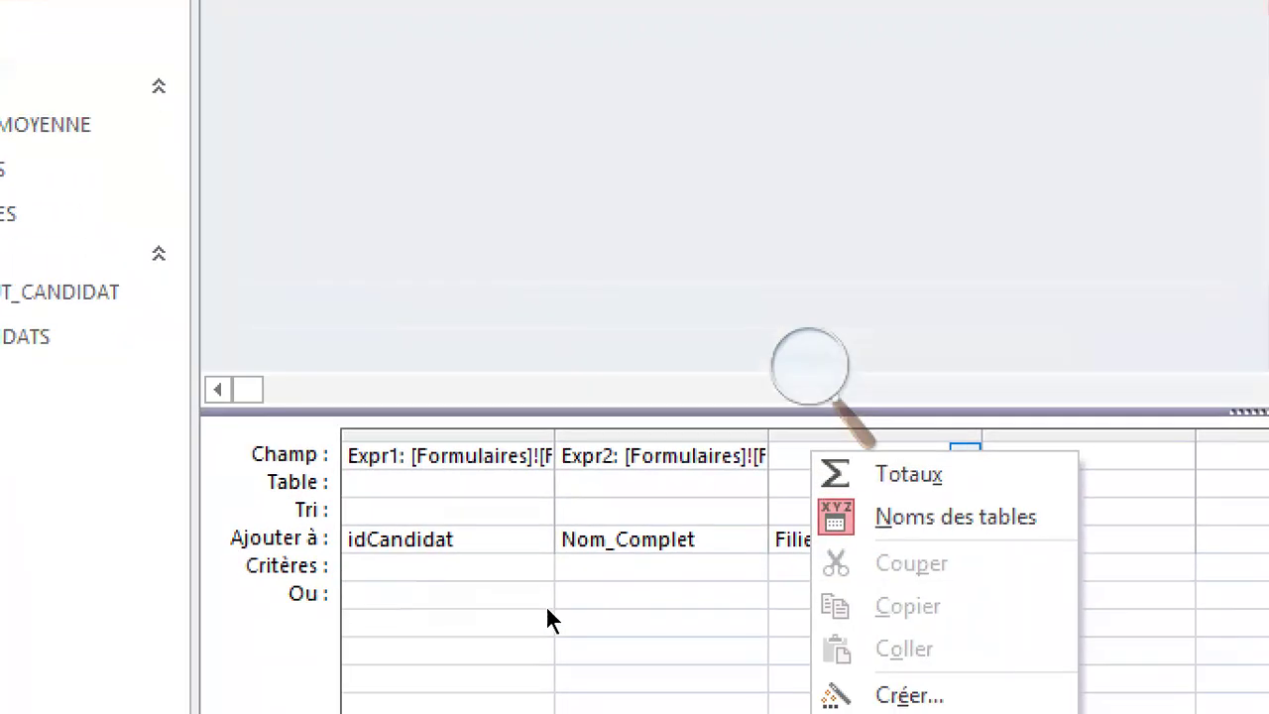
key(Up)
key(Return)
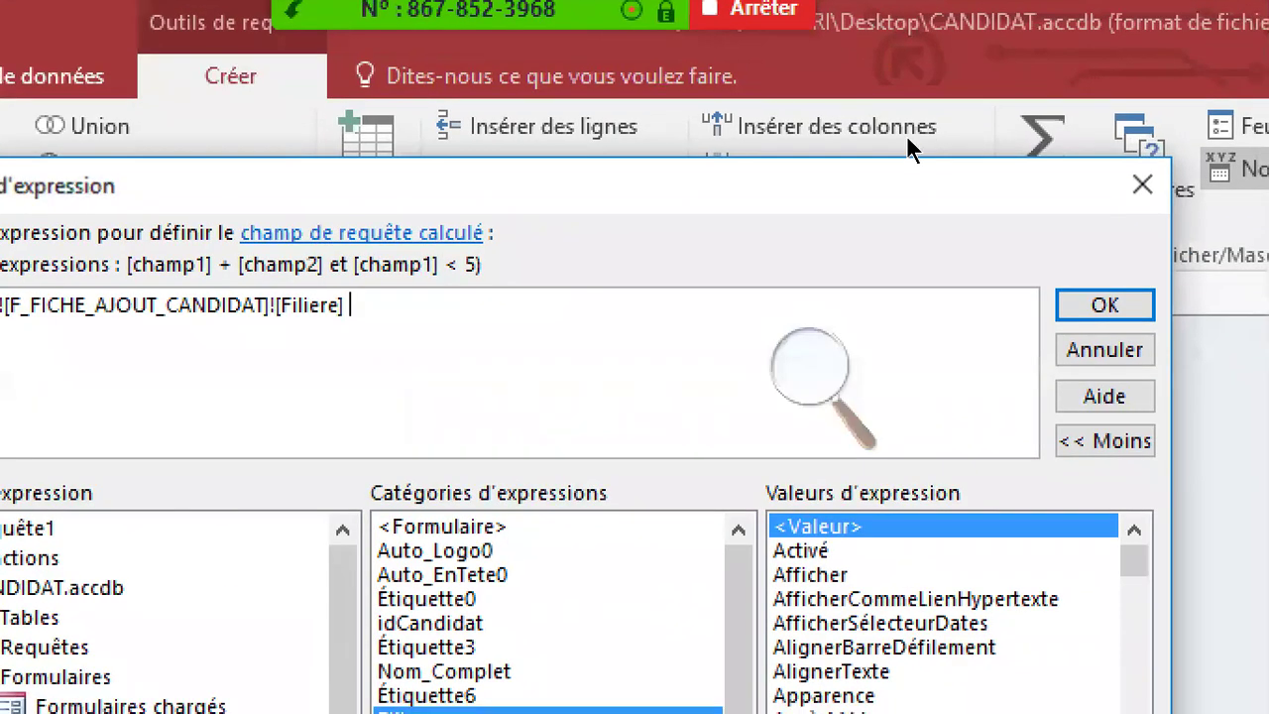
key(Return)
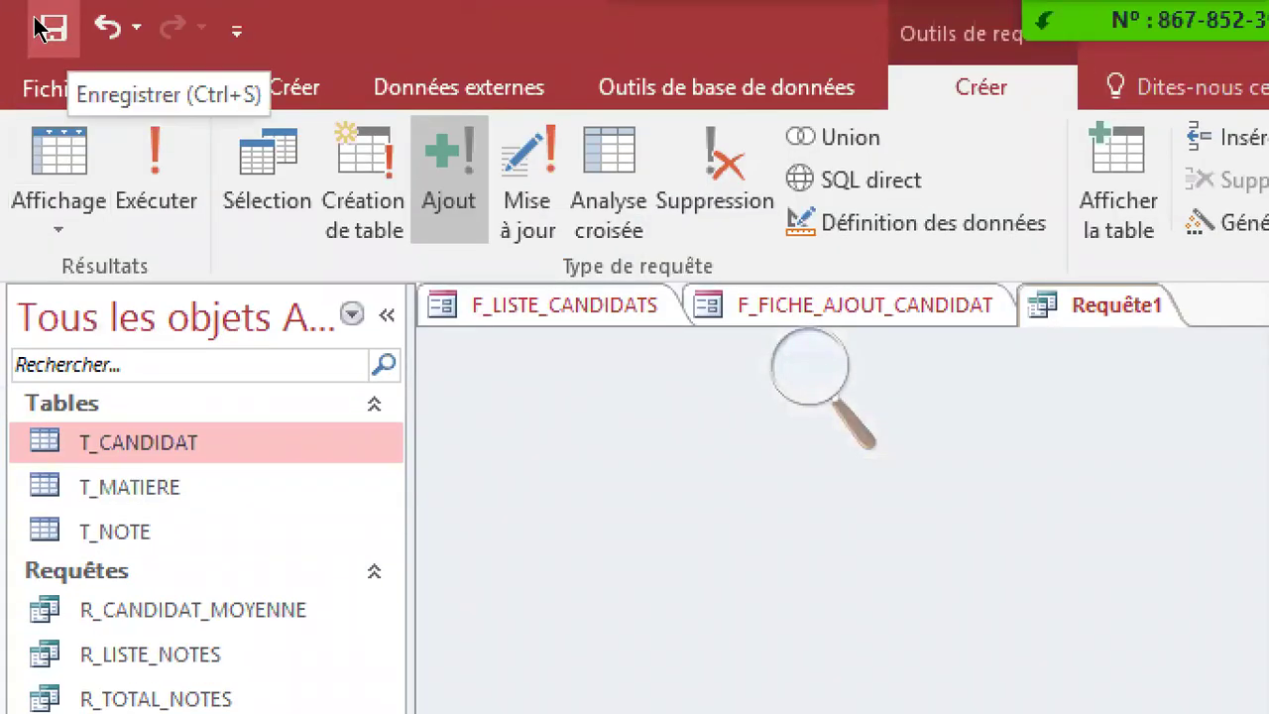
Save the append query as R_AJOUT_CANDIDAT and close it.
click(35, 25)
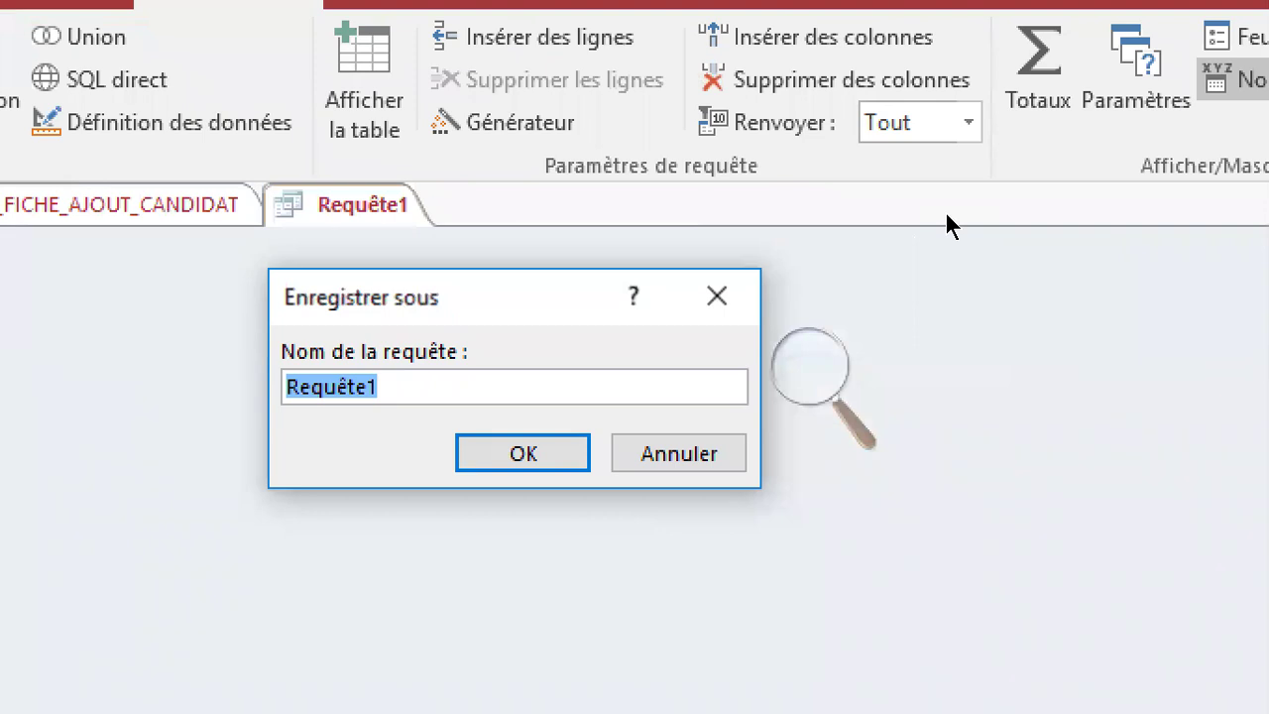
text(R)
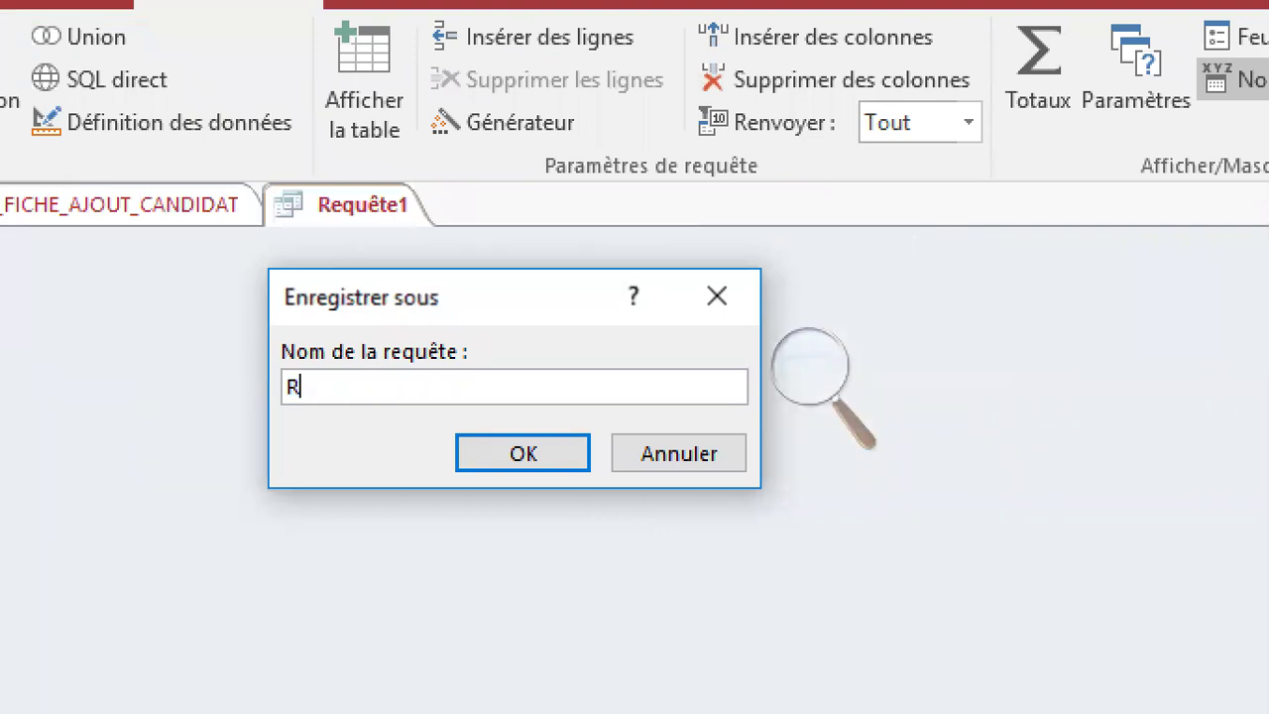
text(_AJOUT_CAND)
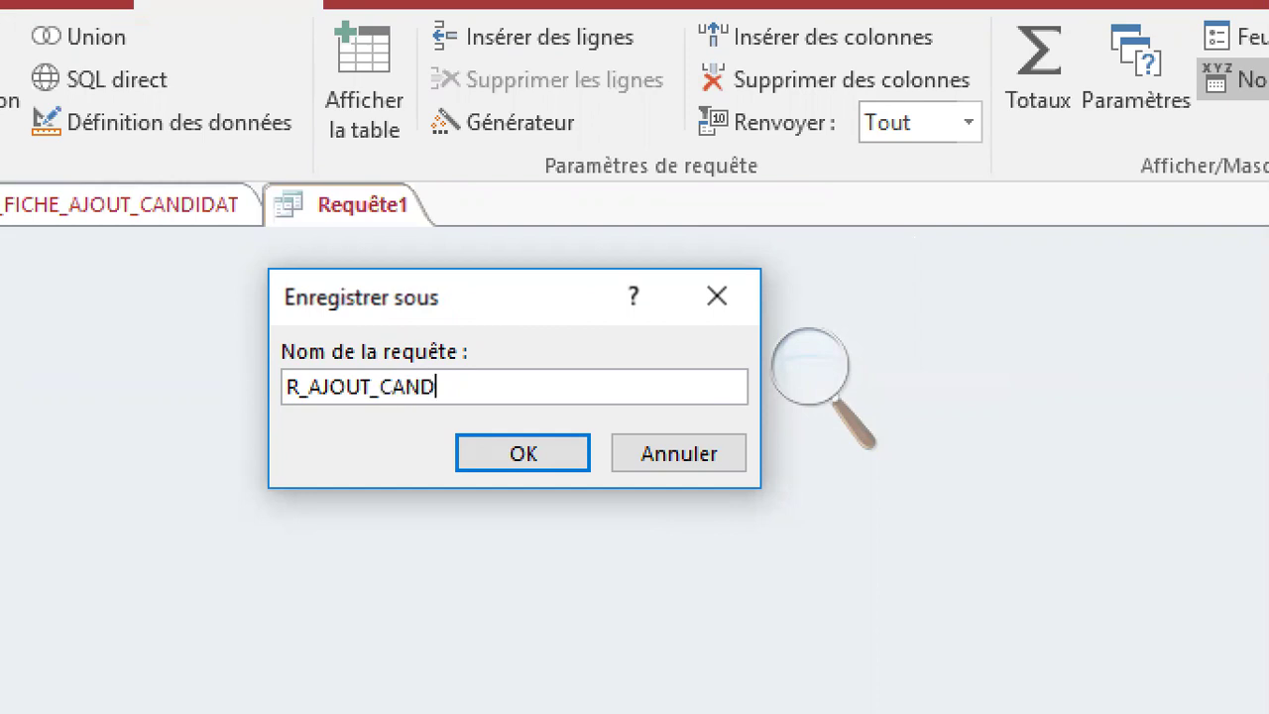
text(IDAT)
key(Return)
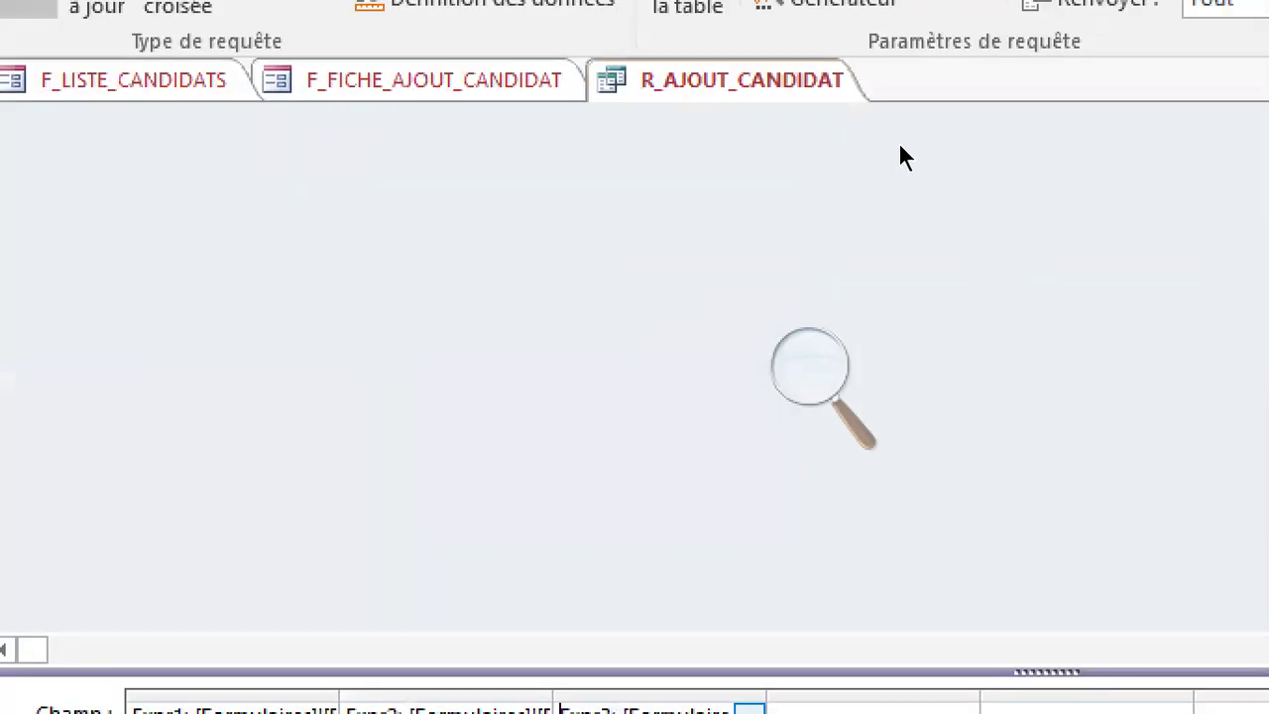
click(809, 364)
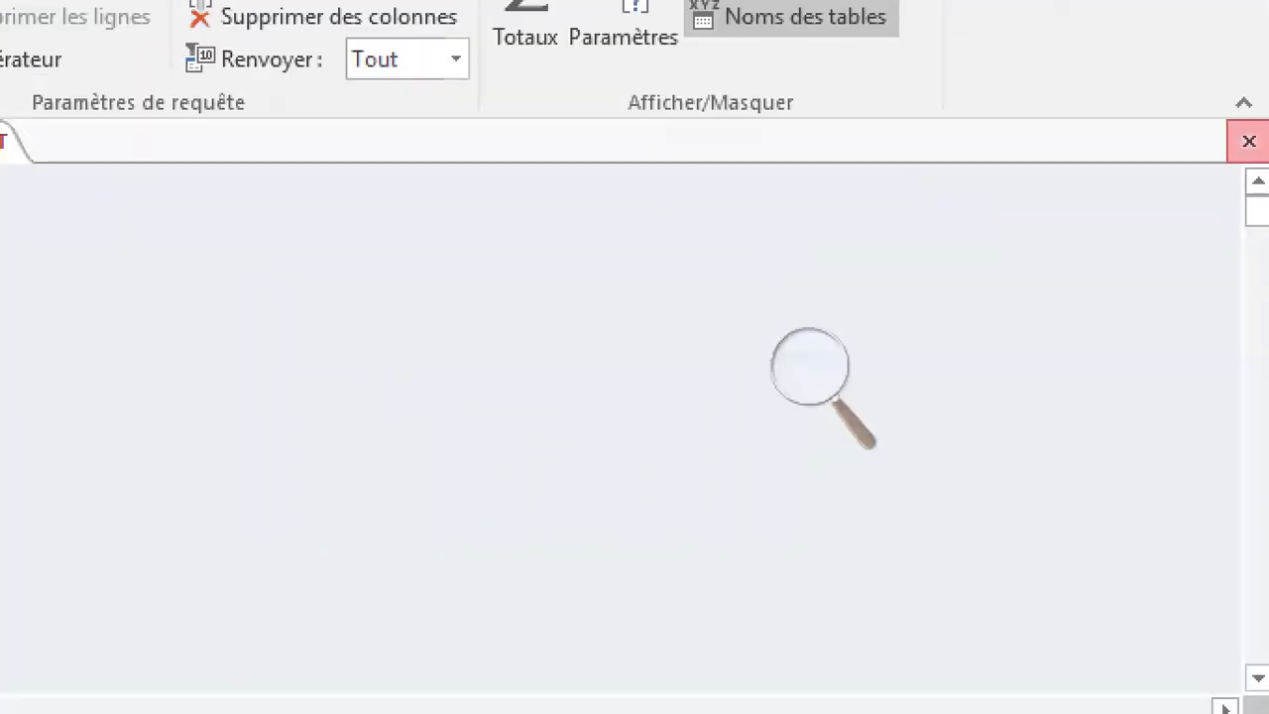
click(1248, 139)
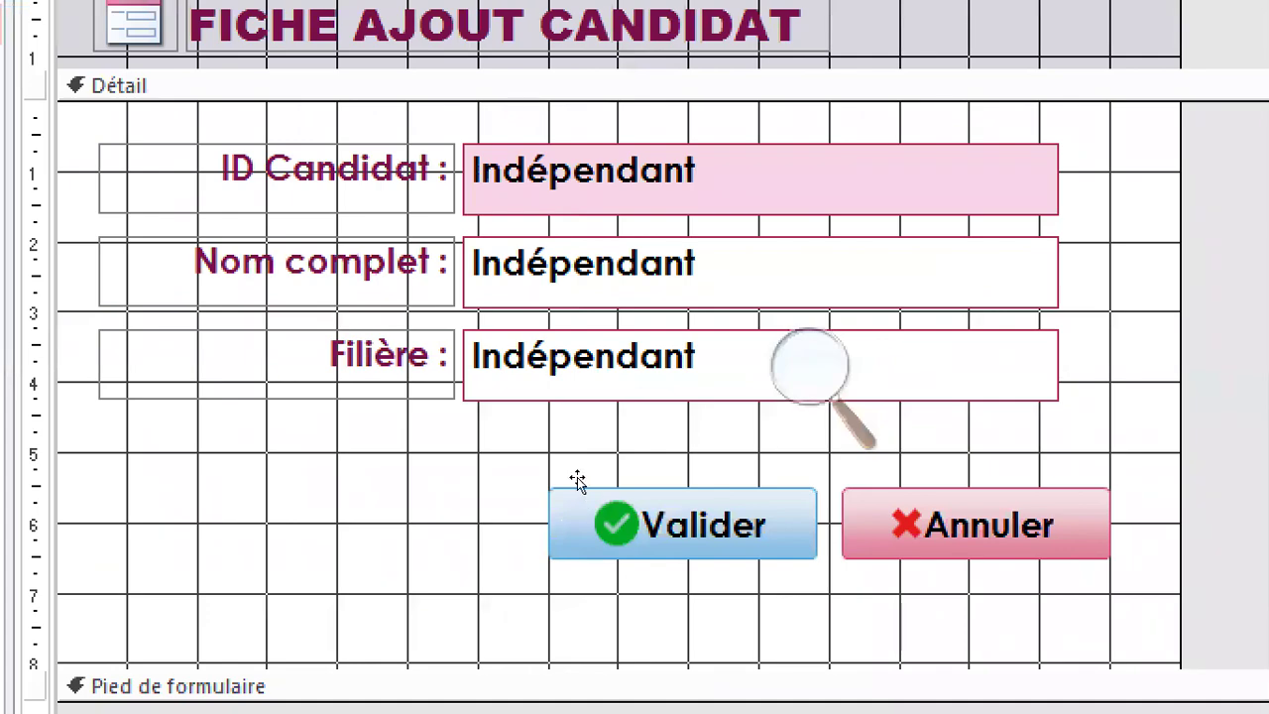
Open the macro builder for the On Click (Sur clic) event of the Valider button.
click(578, 486)
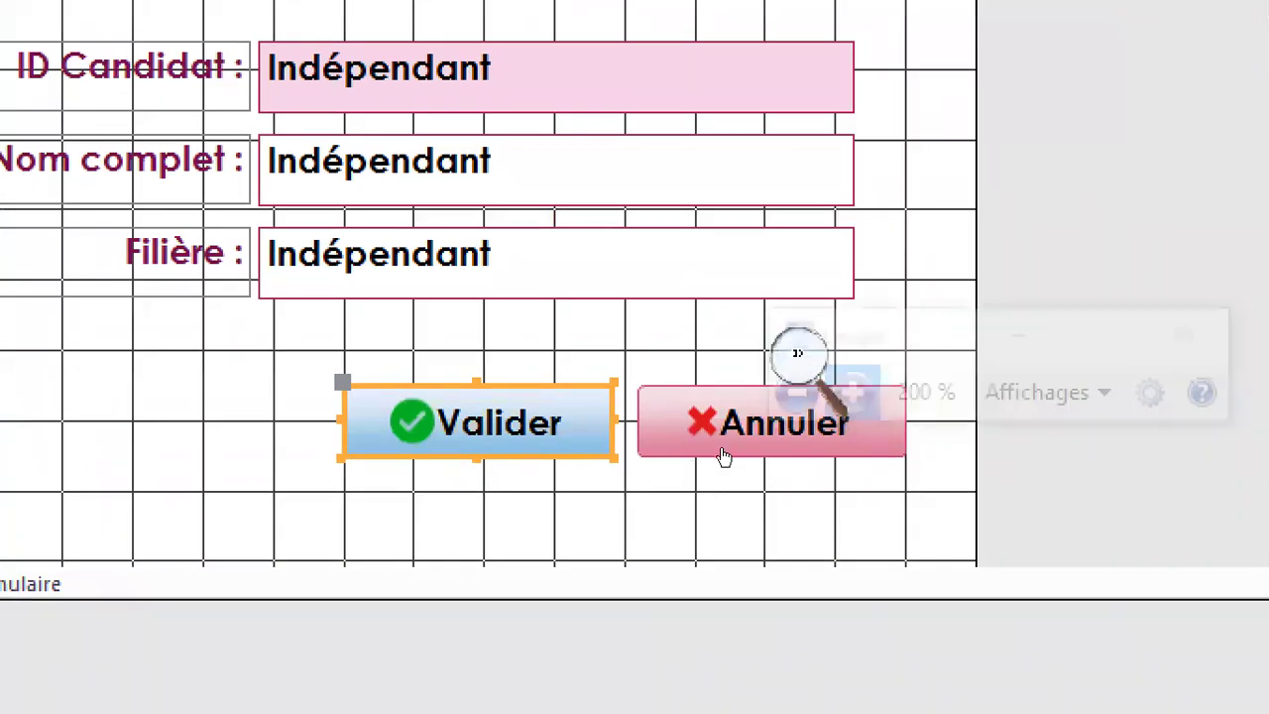
click(806, 388)
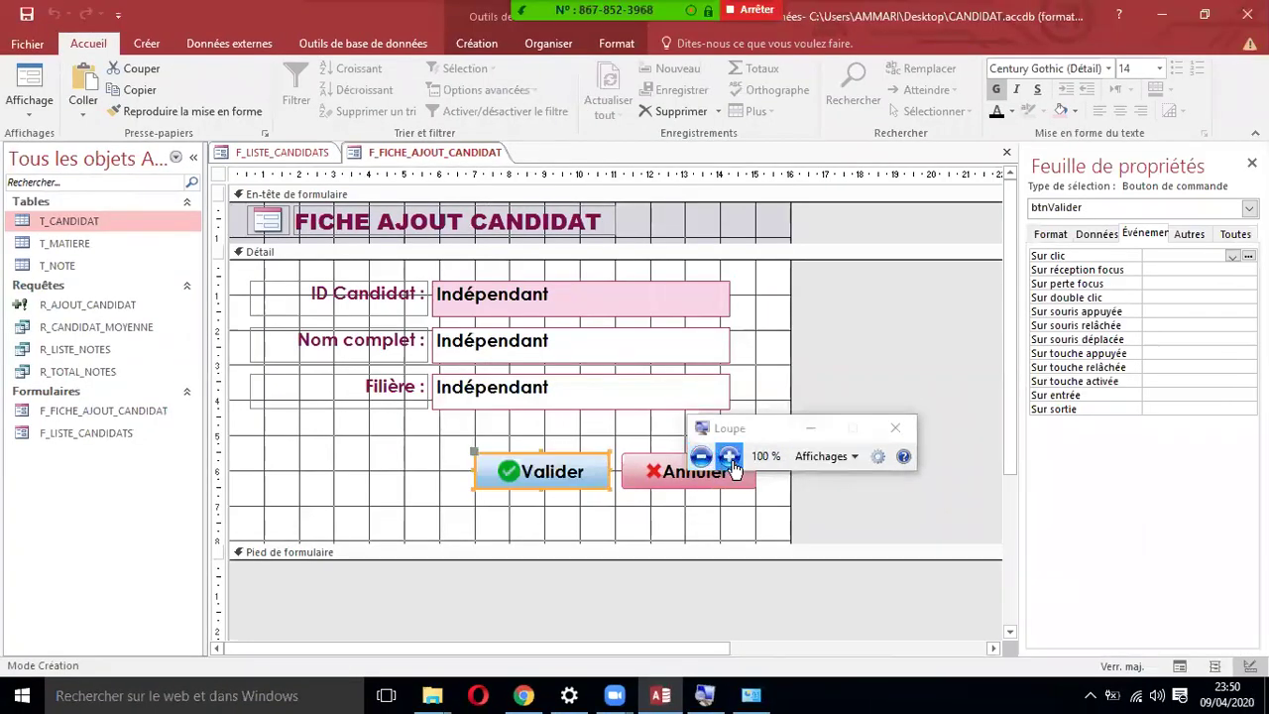
click(730, 456)
click(1251, 238)
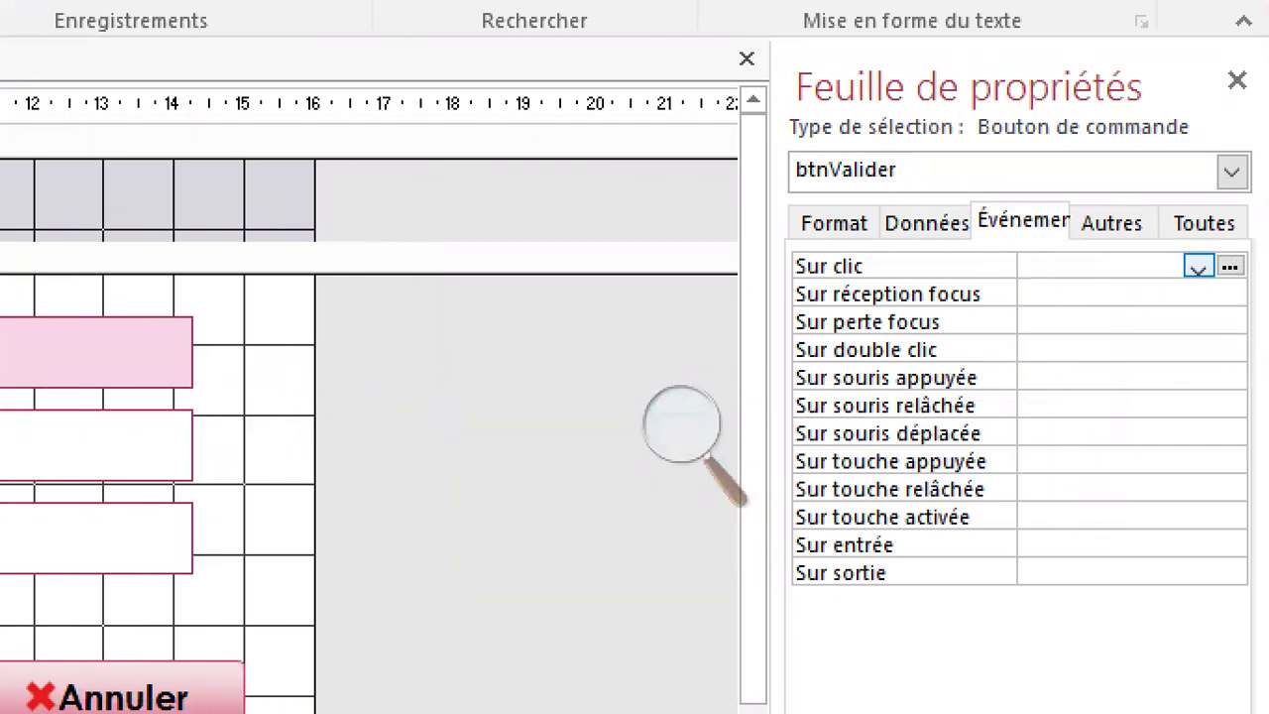
click(1230, 266)
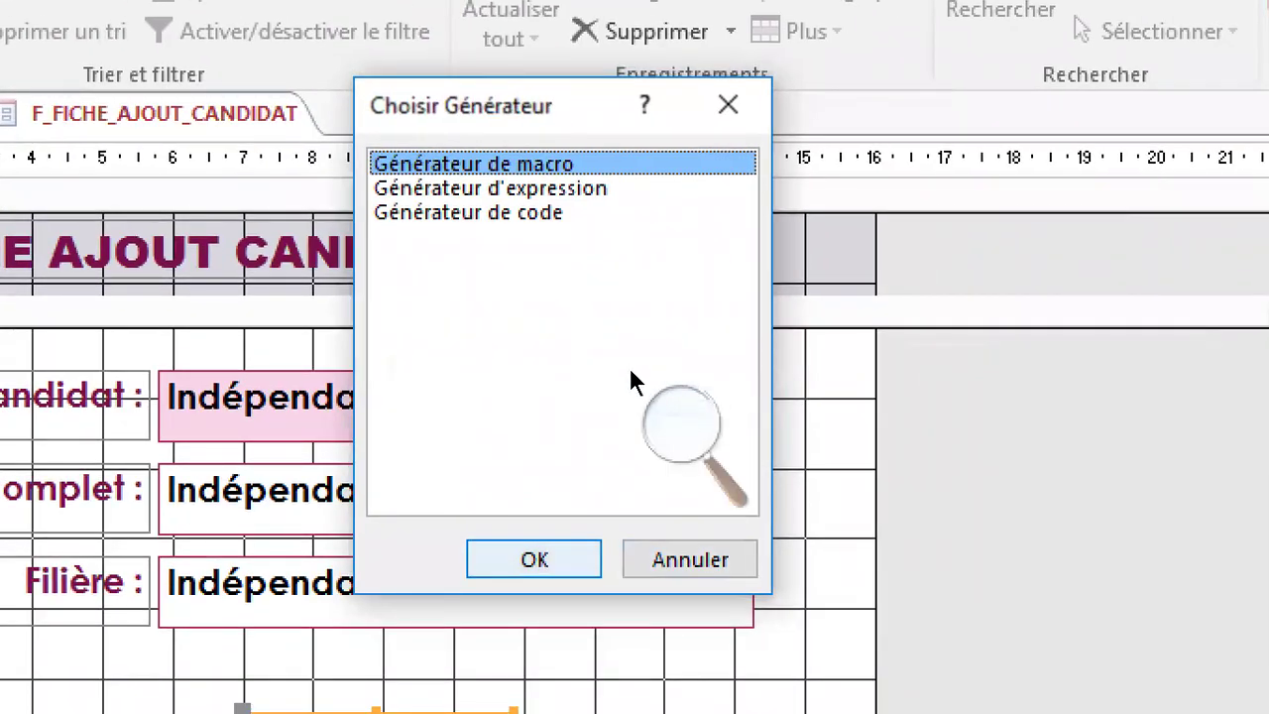
key(Return)
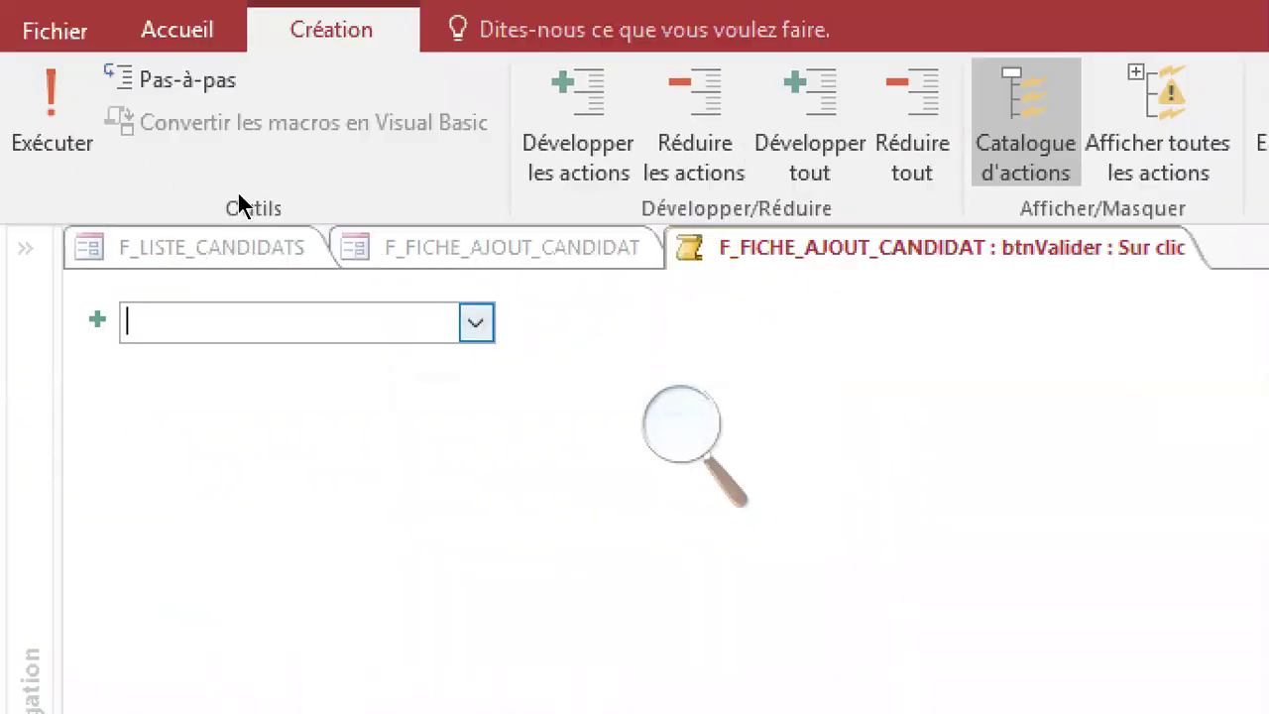
Add an OuvrirRequête action to the Valider button's macro with R_AJOUT_CANDIDAT as the query name.
key(alt+Down)
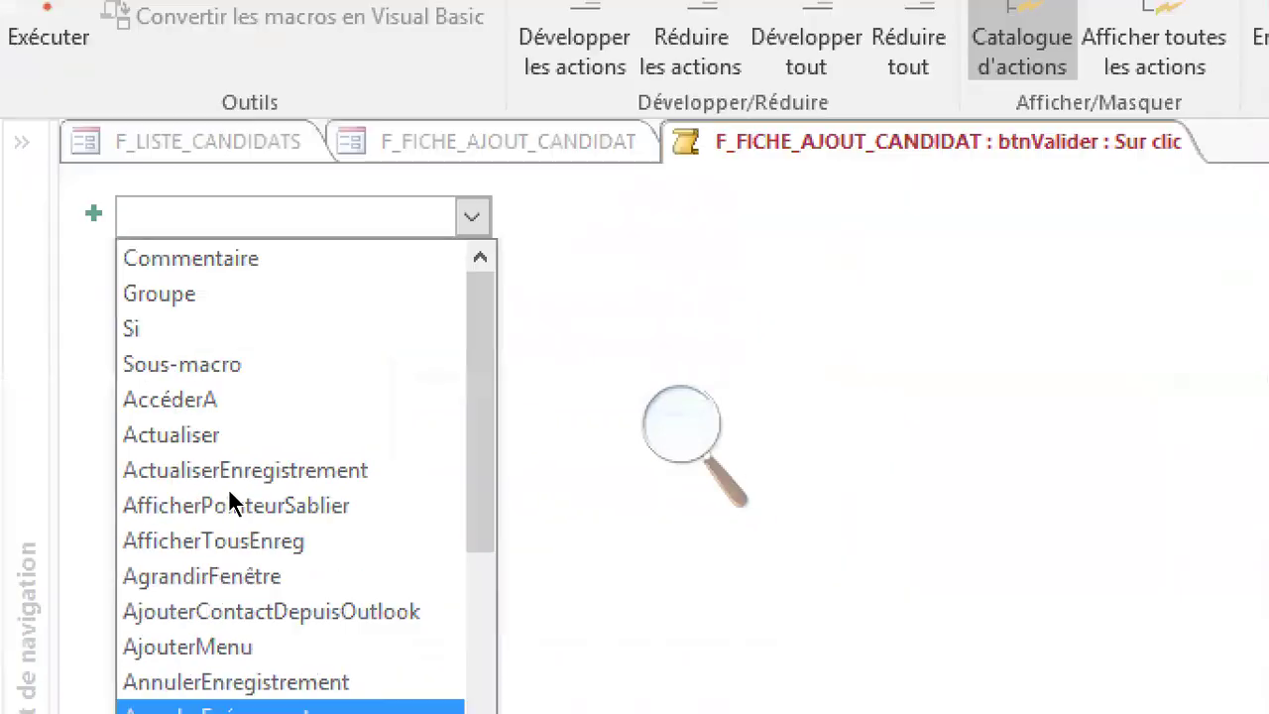
scroll(197, 432, down, 9)
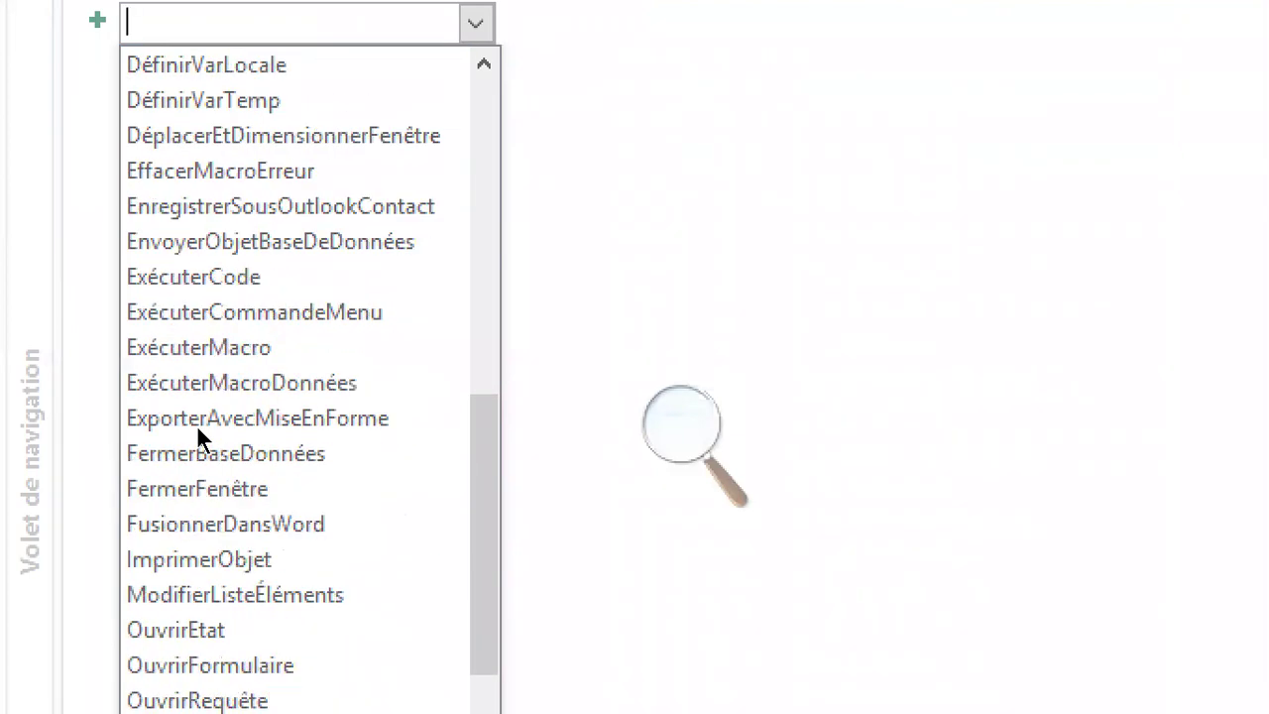
scroll(197, 424, down, 3)
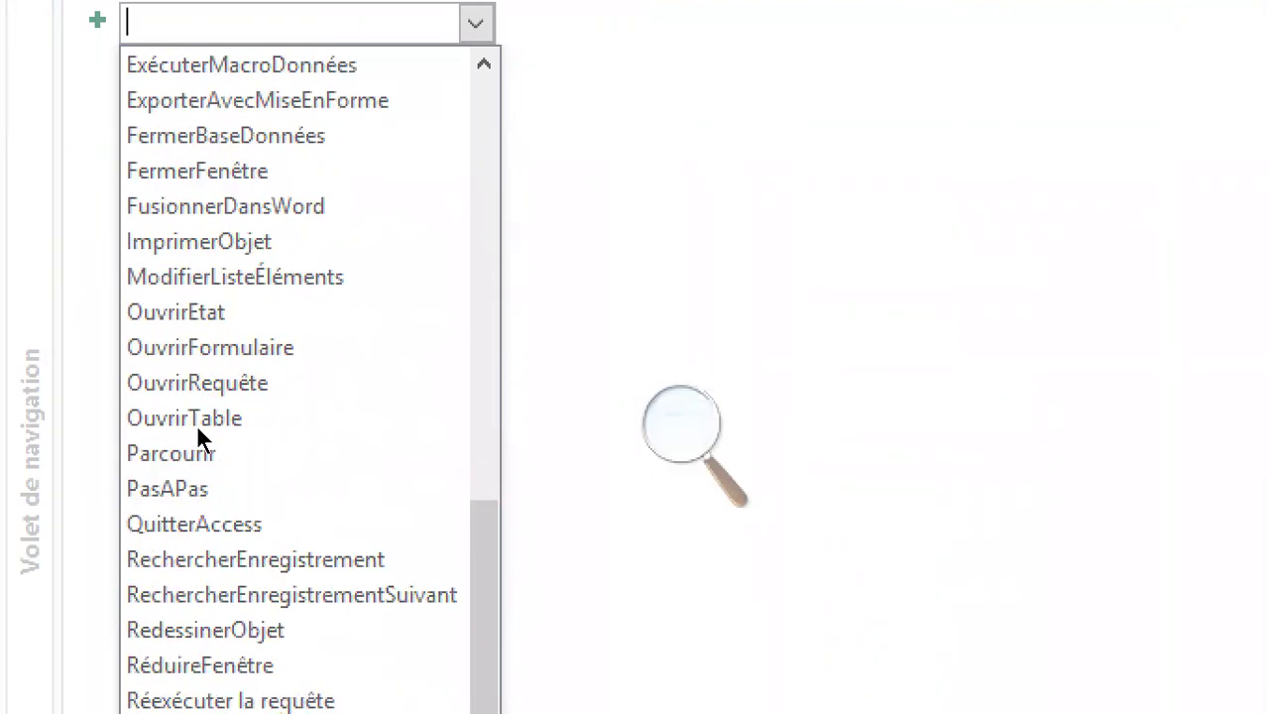
click(121, 372)
click(1087, 52)
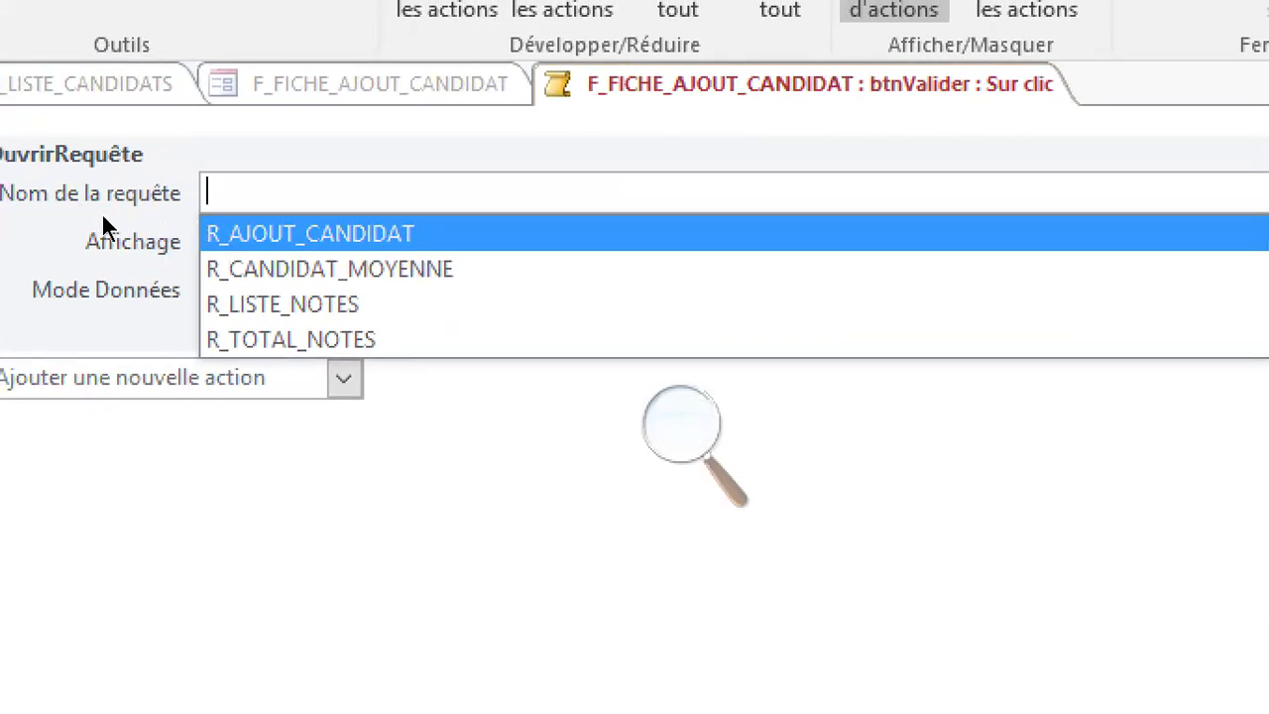
key(Return)
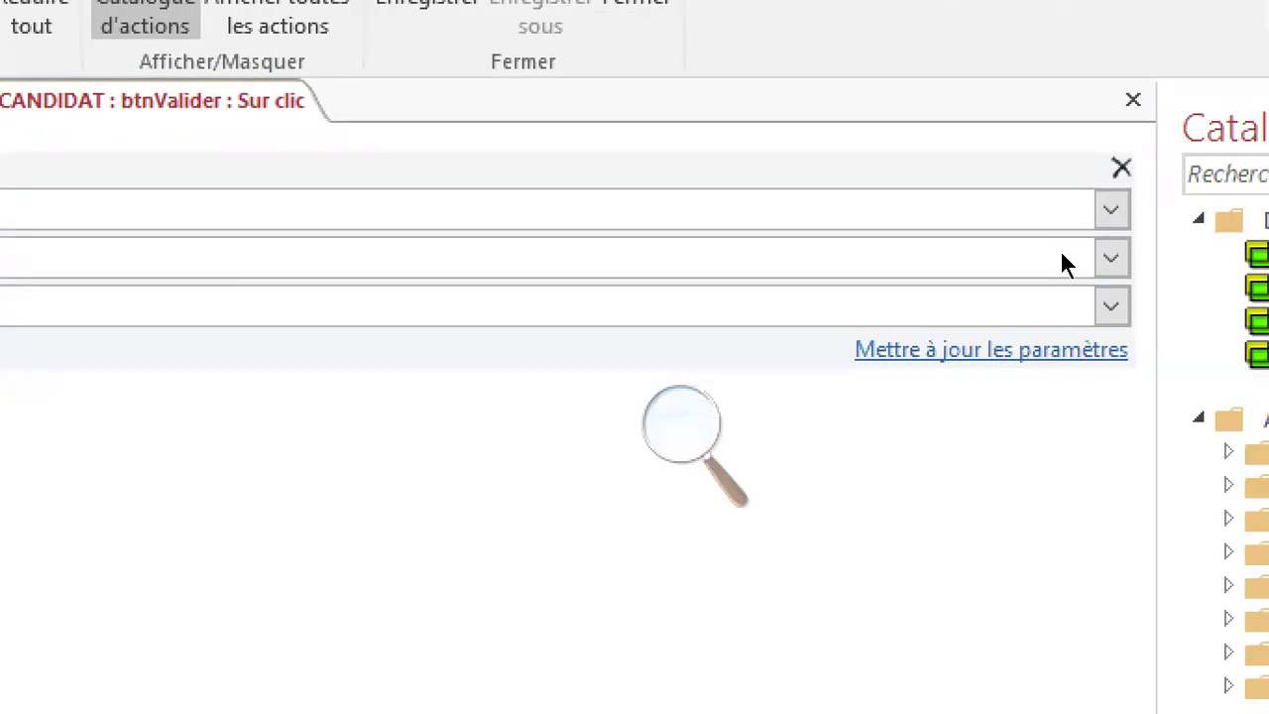
Keep the OuvrirRequête action's view (Affichage) as Feuille de données and set its data mode (Mode Données) to Ajout.
click(994, 244)
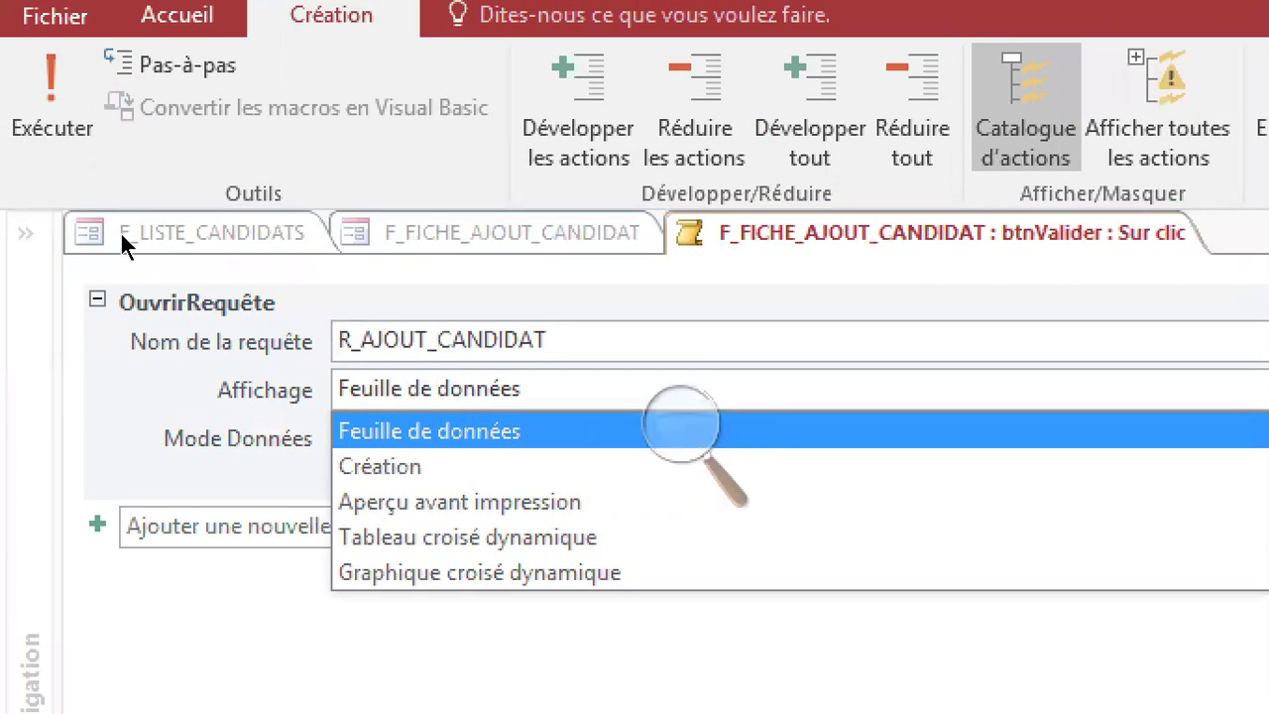
click(118, 248)
key(Tab)
click(1135, 430)
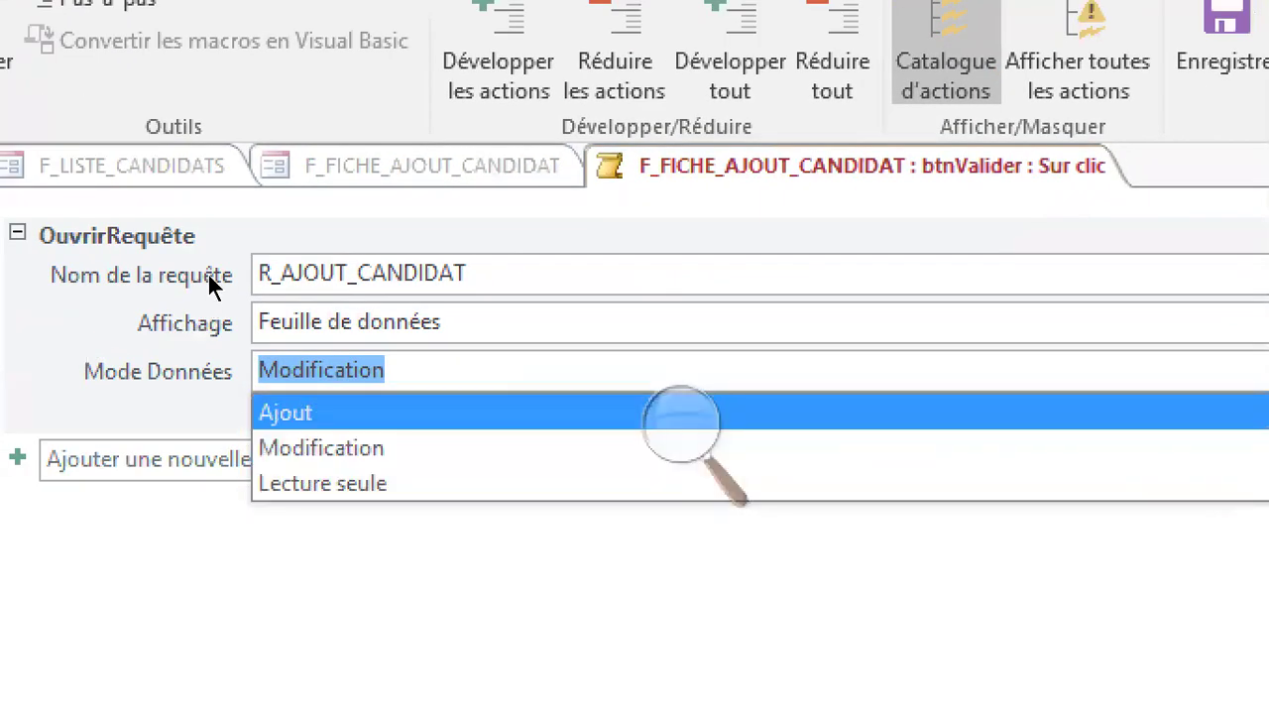
key(Return)
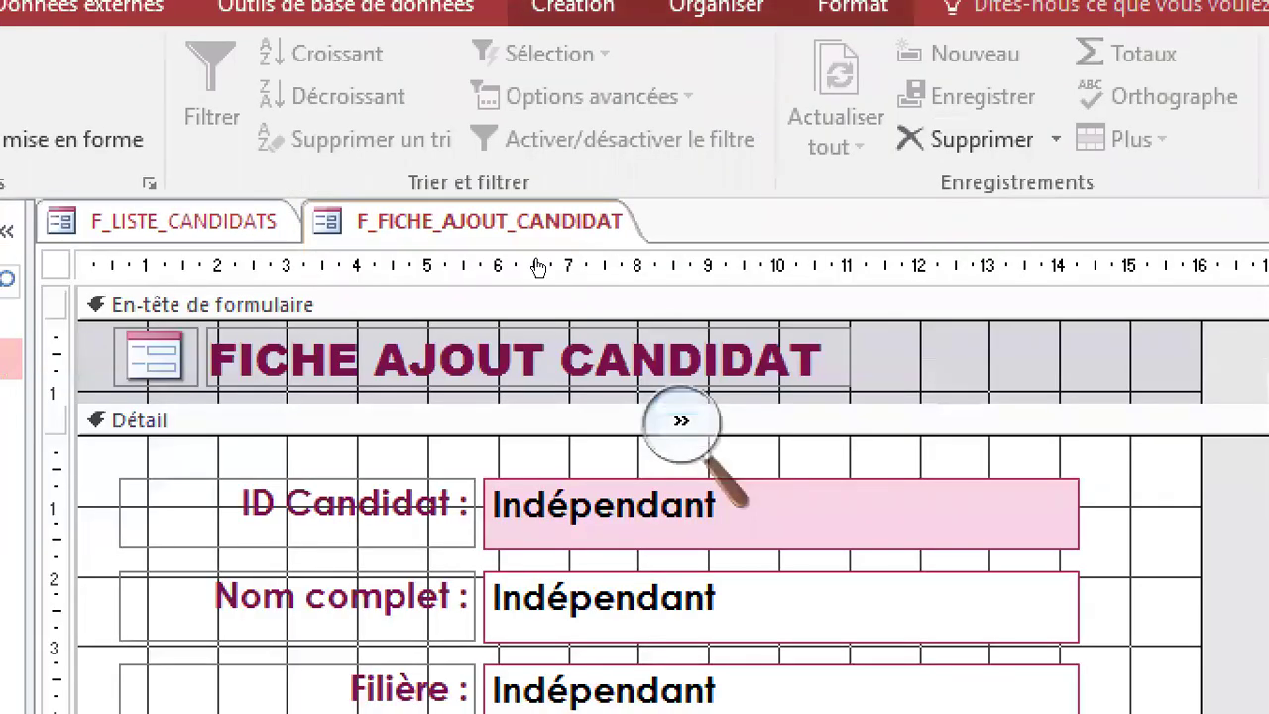
Close the F_FICHE_AJOUT_CANDIDAT form and save its design changes.
click(682, 424)
click(674, 436)
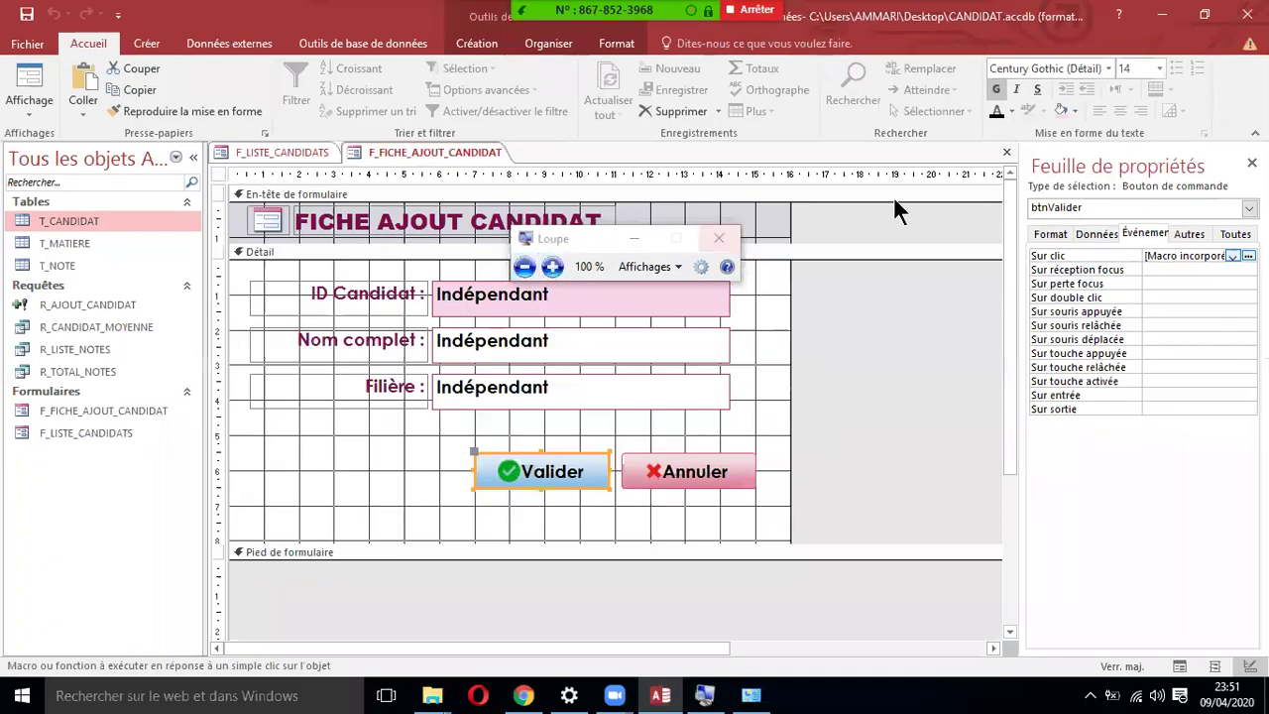
click(1006, 153)
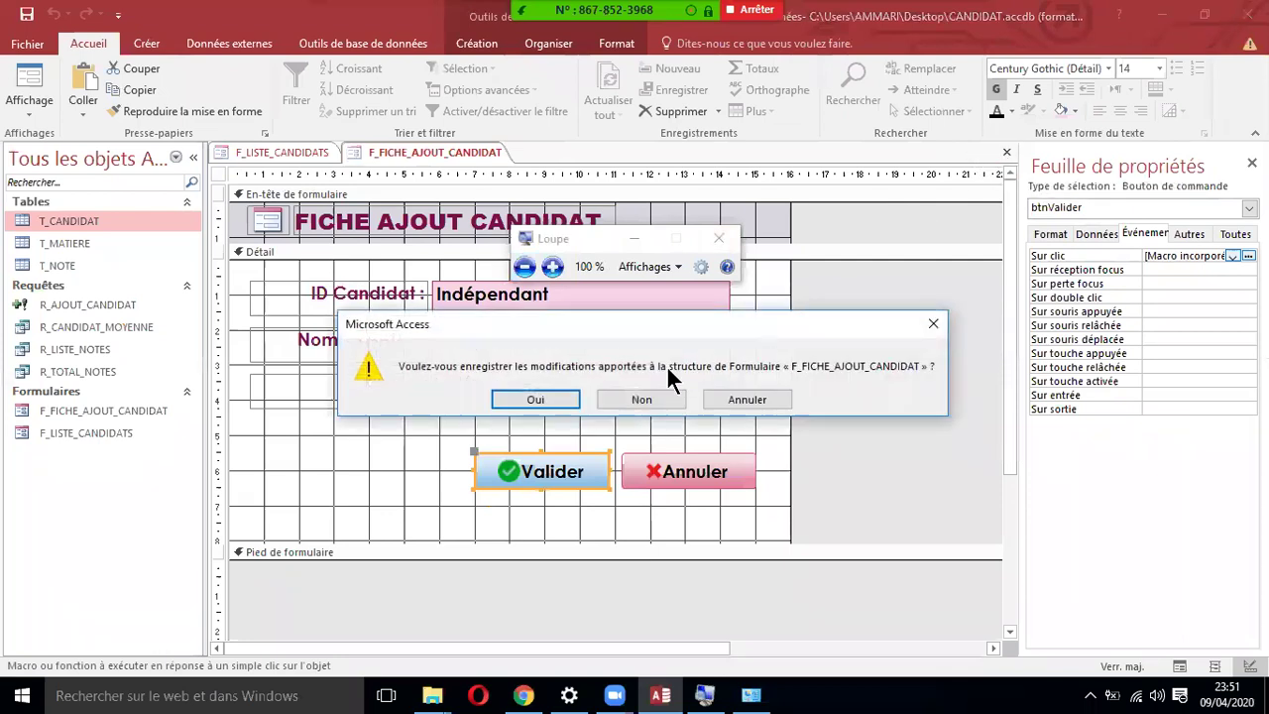
click(547, 393)
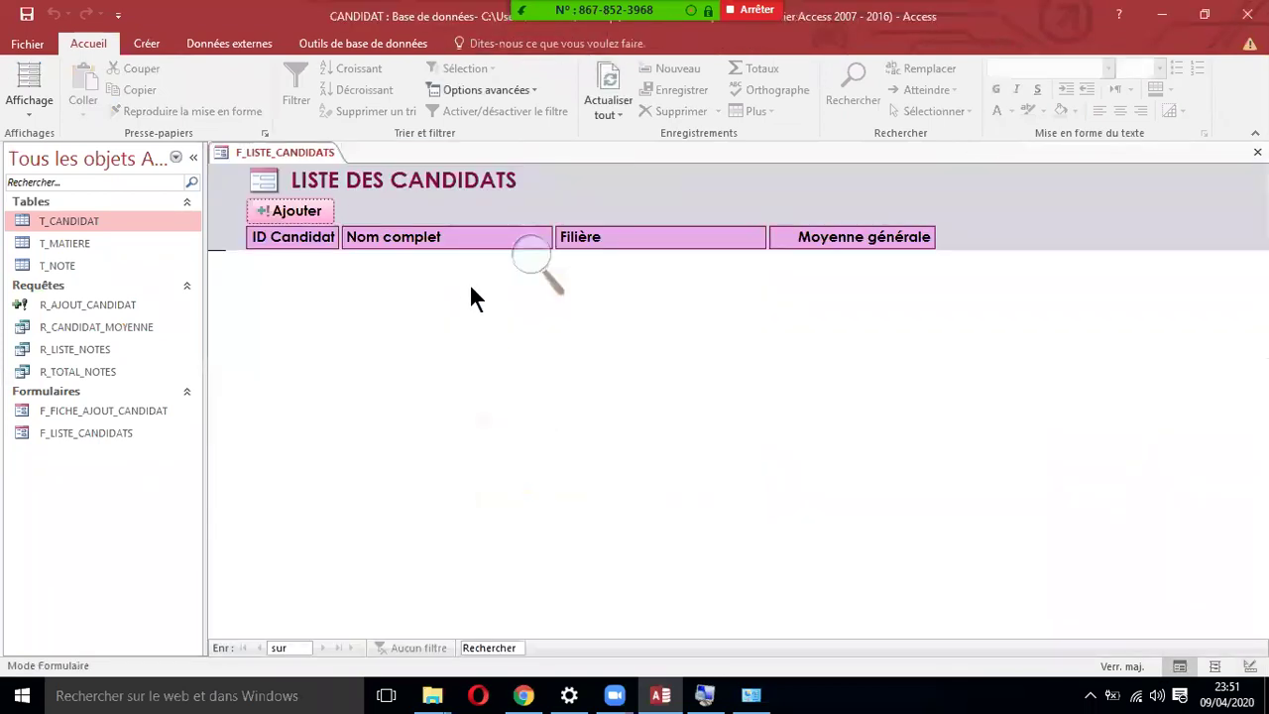